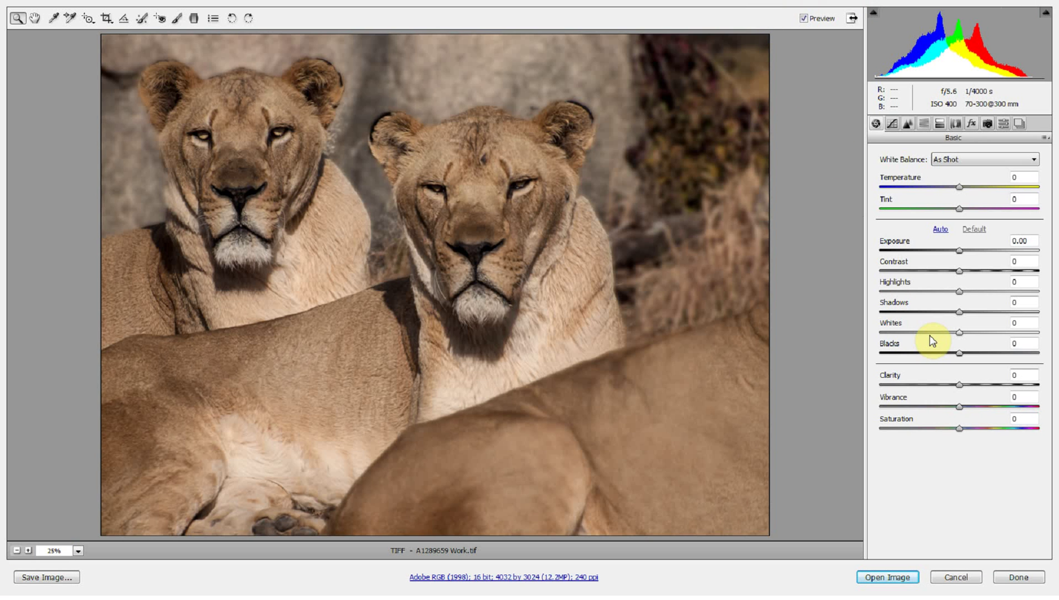
# Step: Bring up the vignette effect settings and keep Style on Highlight Priority
pyautogui.click(972, 122)
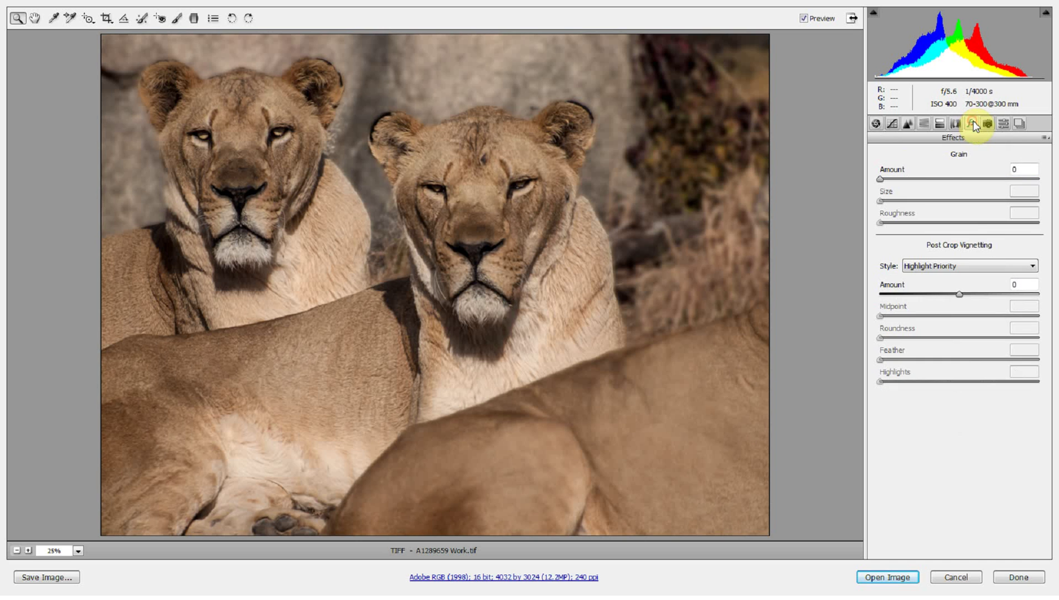
pyautogui.click(956, 266)
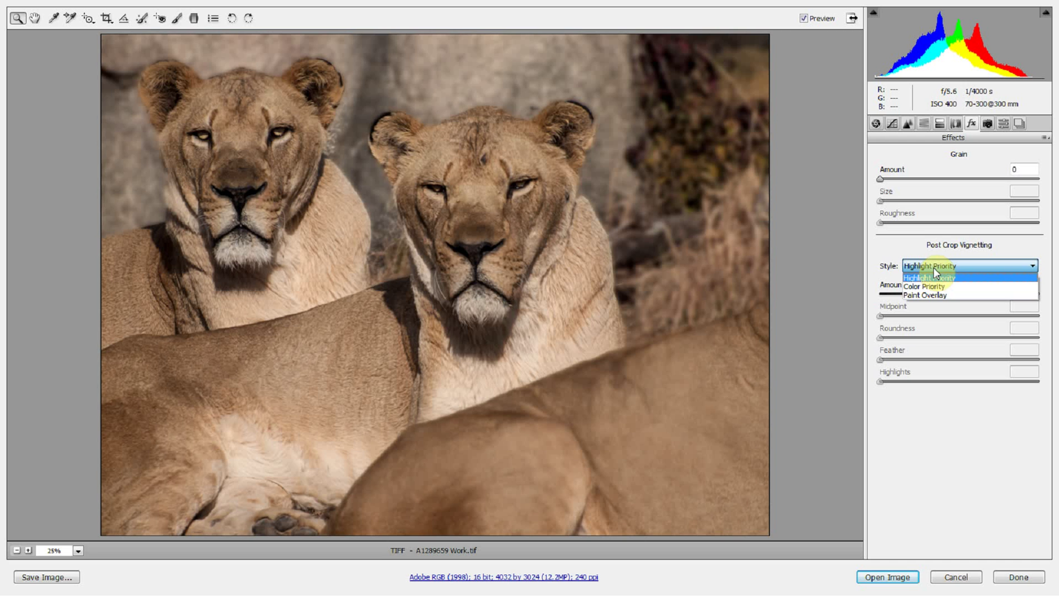
pyautogui.click(919, 278)
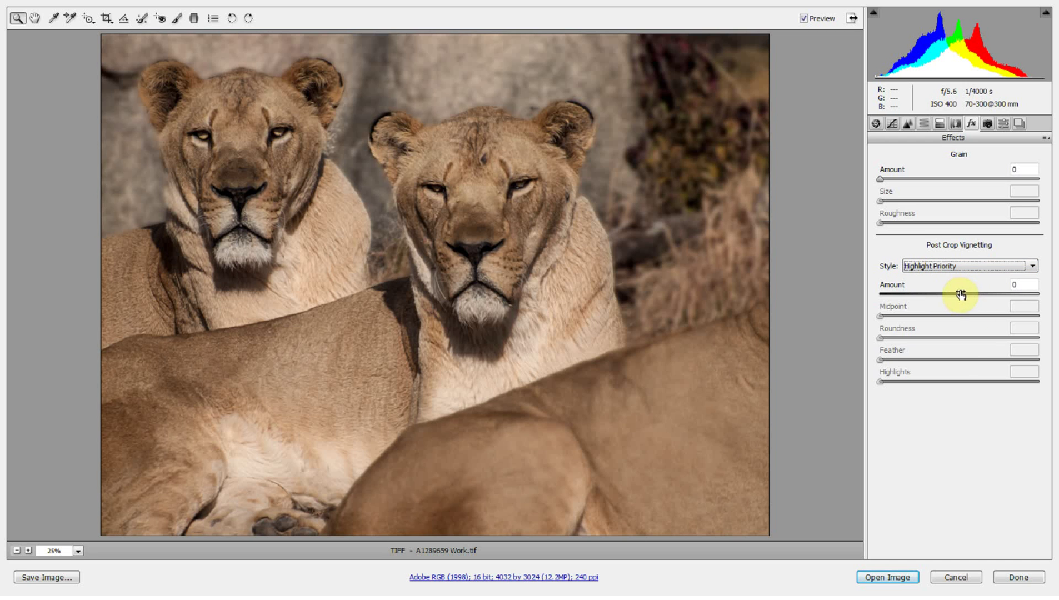
# Step: Set Post Crop Vignetting Amount to -100, comparing with Preview off and on
pyautogui.moveTo(960, 294); pyautogui.dragTo(814, 316)
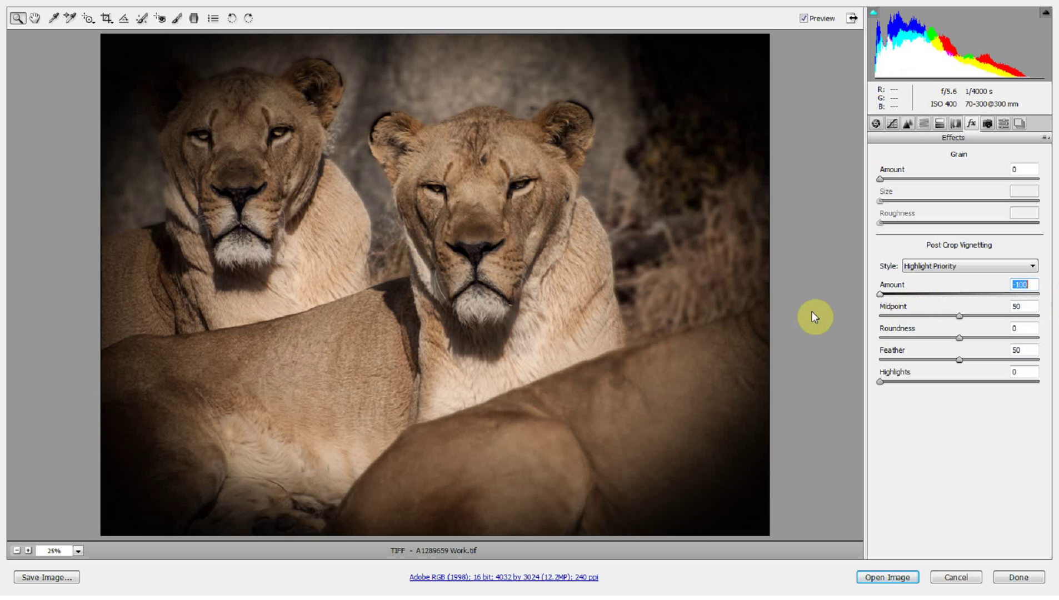
pyautogui.moveTo(880, 294); pyautogui.dragTo(906, 299)
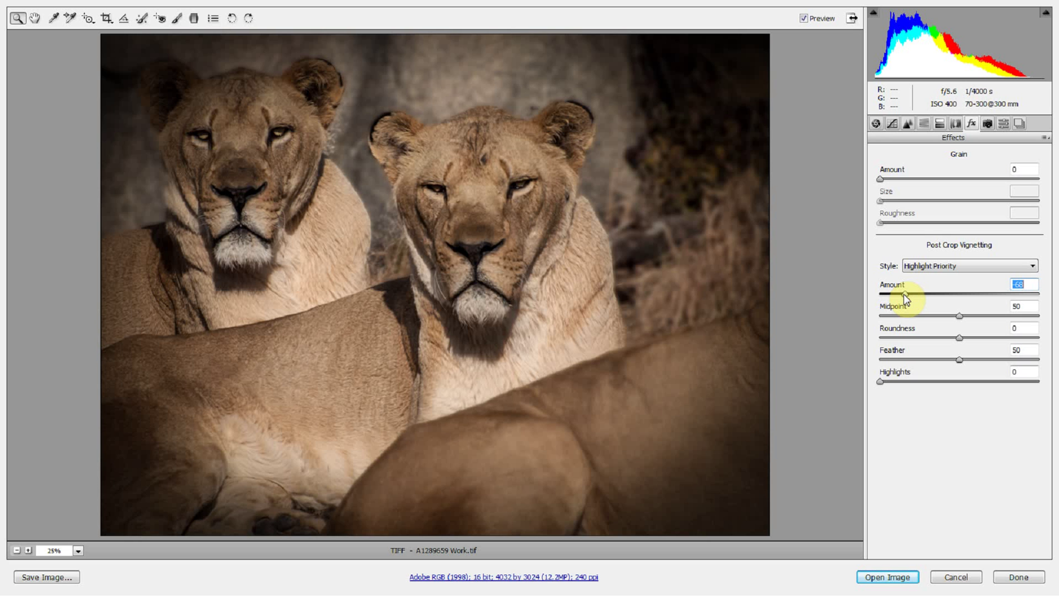
pyautogui.moveTo(906, 299); pyautogui.dragTo(936, 294)
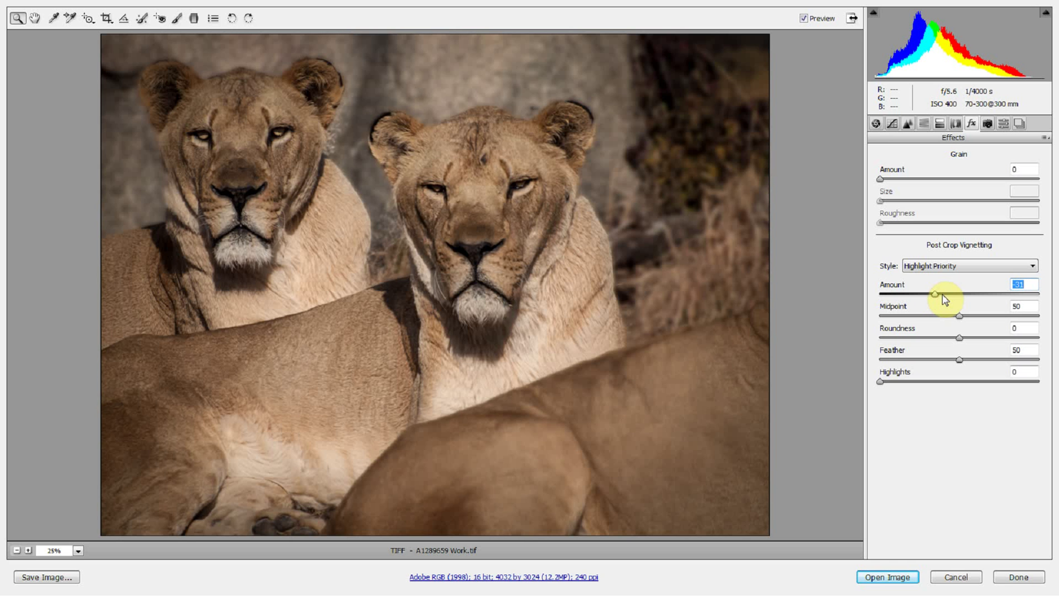
pyautogui.click(806, 22)
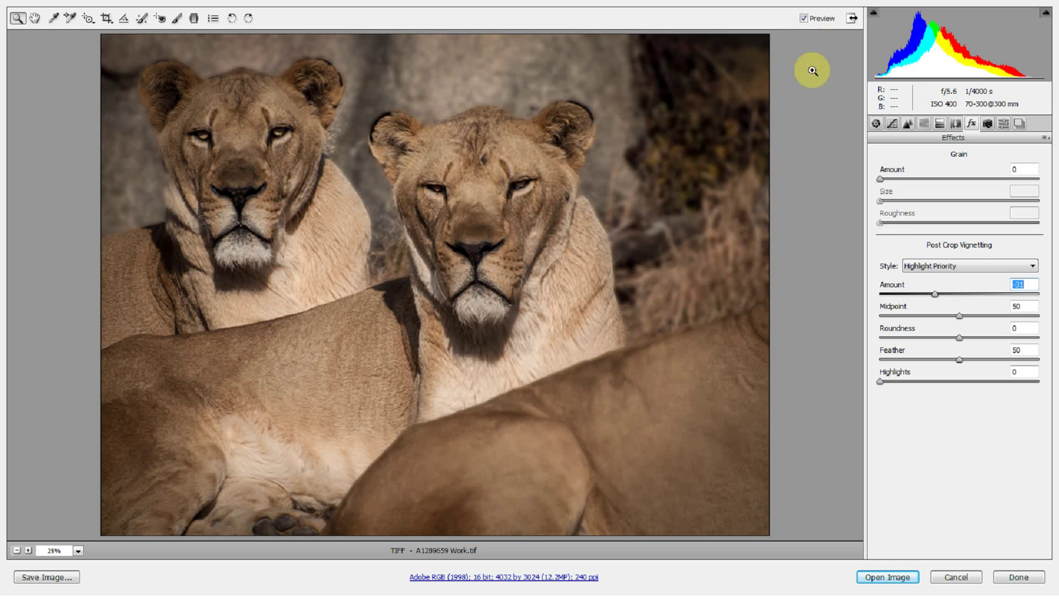
pyautogui.press('p')
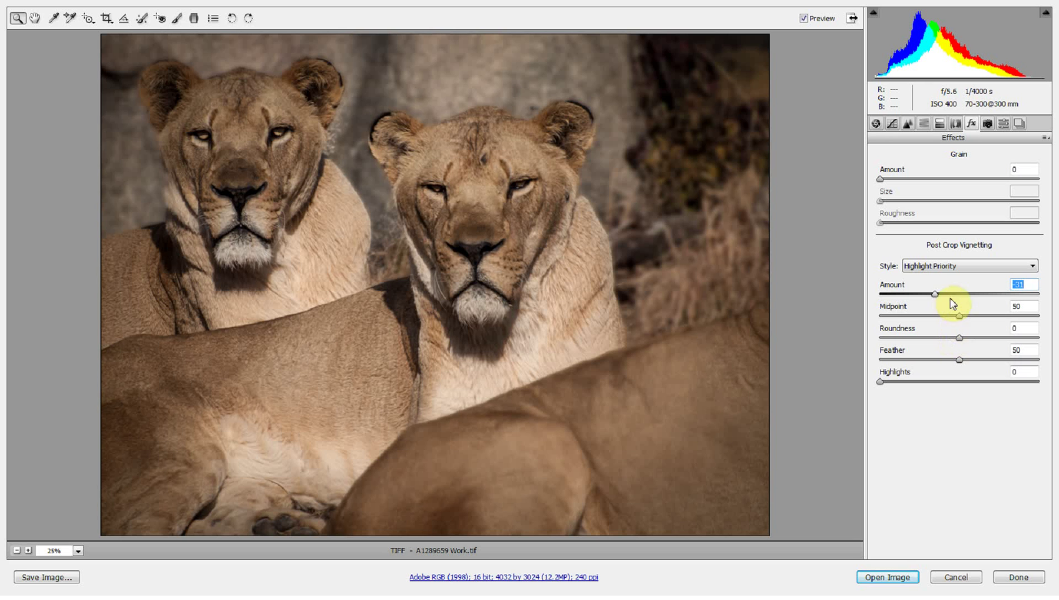
pyautogui.moveTo(935, 295); pyautogui.dragTo(863, 295)
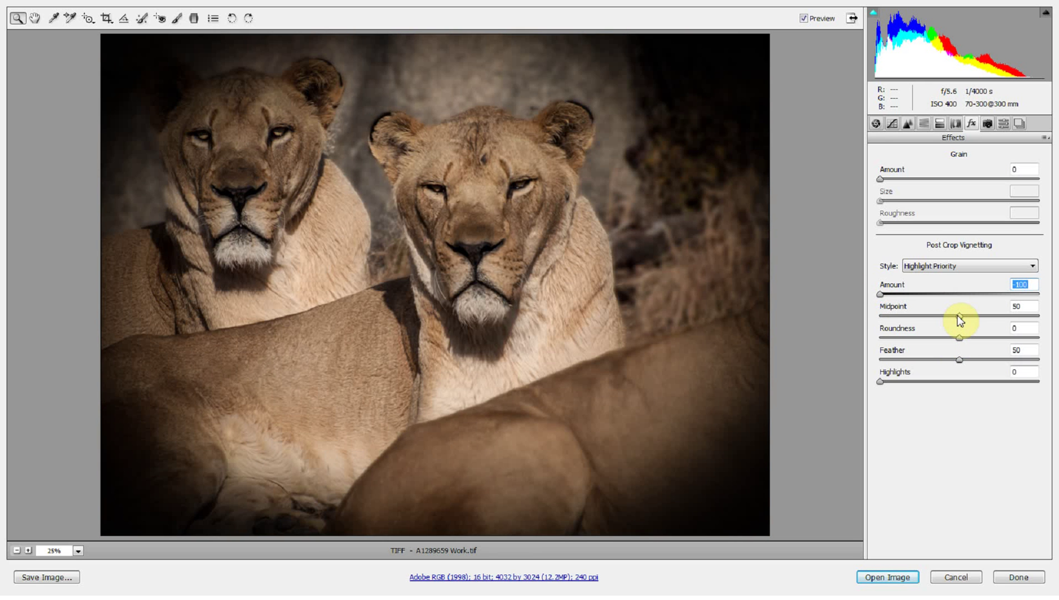
# Step: Set vignette Midpoint 0, Roundness 100, Feather 0 at Amount -100, then lower Roundness
pyautogui.moveTo(959, 319); pyautogui.dragTo(979, 345)
pyautogui.write('100')
pyautogui.press('Tab')
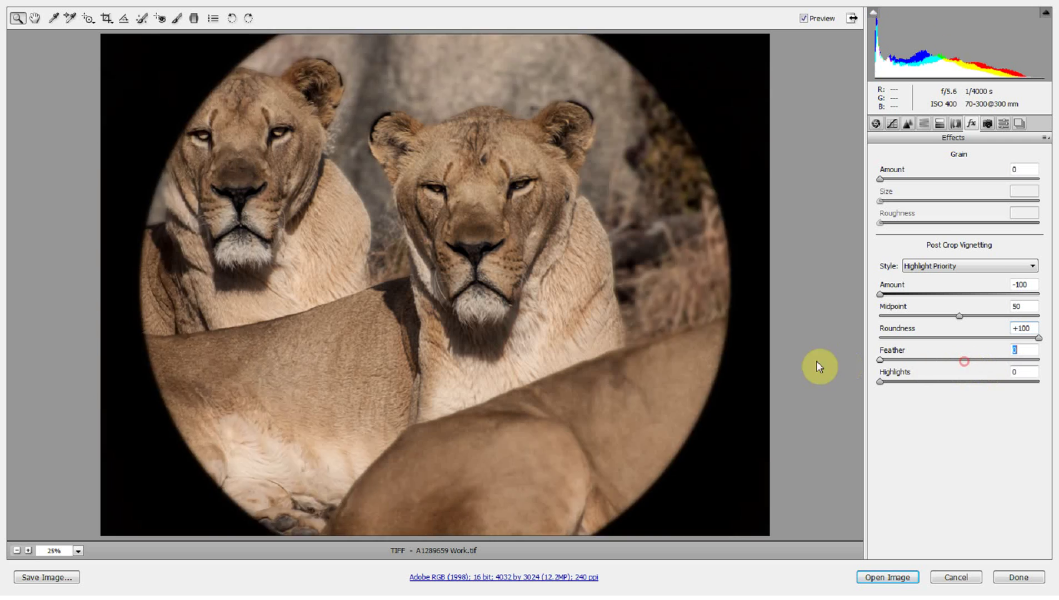
pyautogui.write('0')
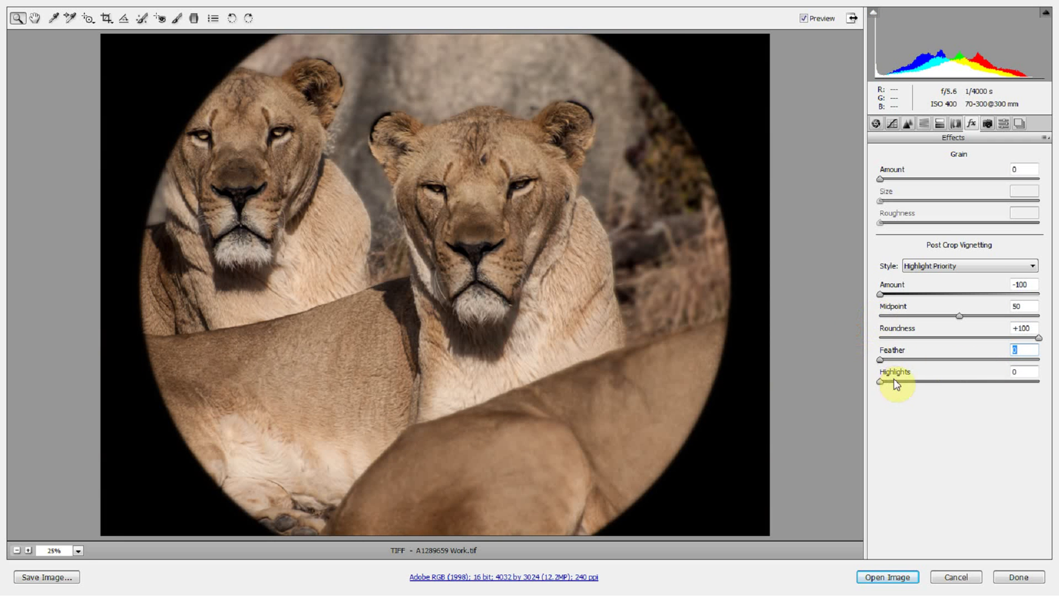
pyautogui.moveTo(880, 294)
pyautogui.mouseDown()
pyautogui.moveTo(915, 294)
pyautogui.moveTo(880, 295)
pyautogui.mouseUp()
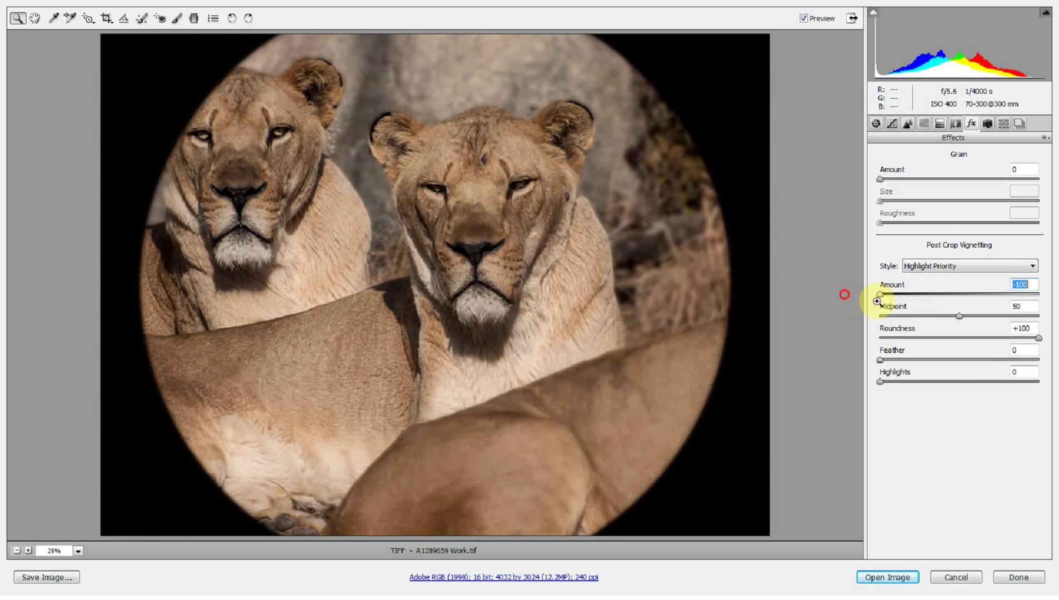
pyautogui.moveTo(958, 315); pyautogui.dragTo(880, 318)
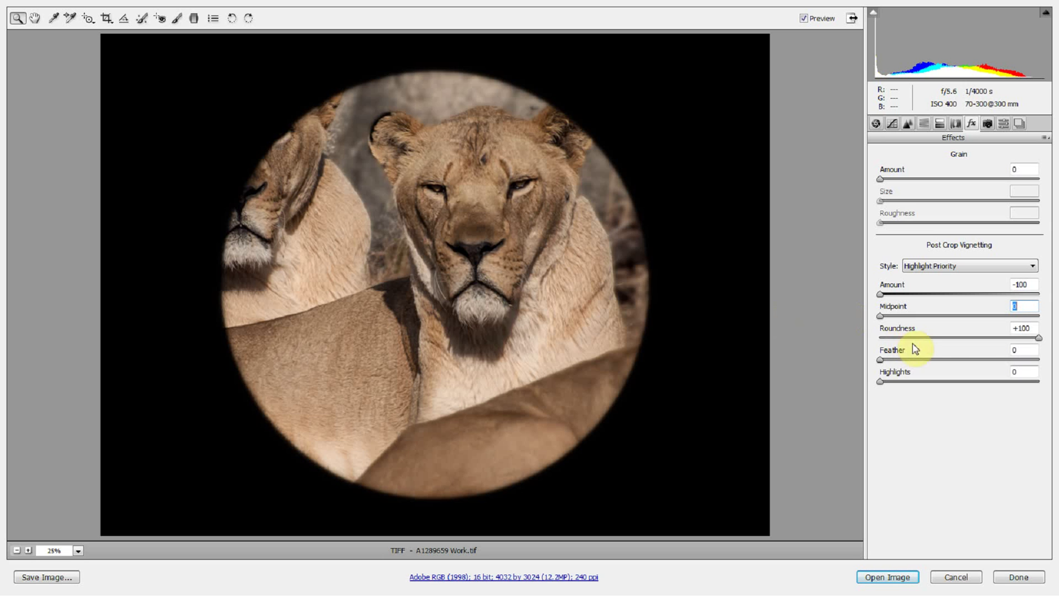
pyautogui.moveTo(1037, 338); pyautogui.dragTo(910, 360)
# Step: Settle the vignette at Amount -30, Roundness -67 with high Feather, comparing via Preview
pyautogui.moveTo(881, 294); pyautogui.dragTo(936, 299)
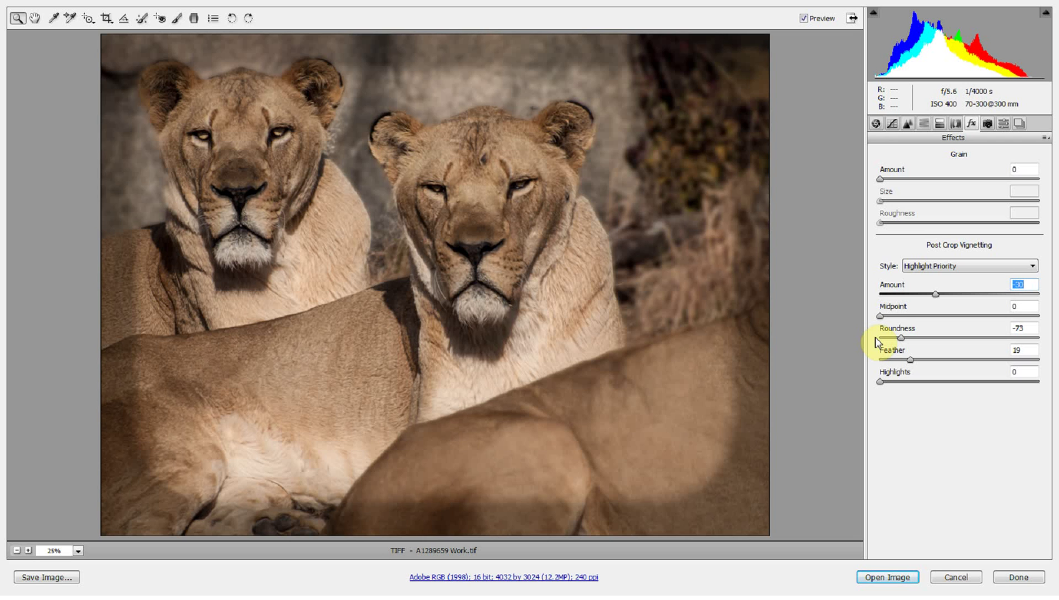
pyautogui.press('alt')
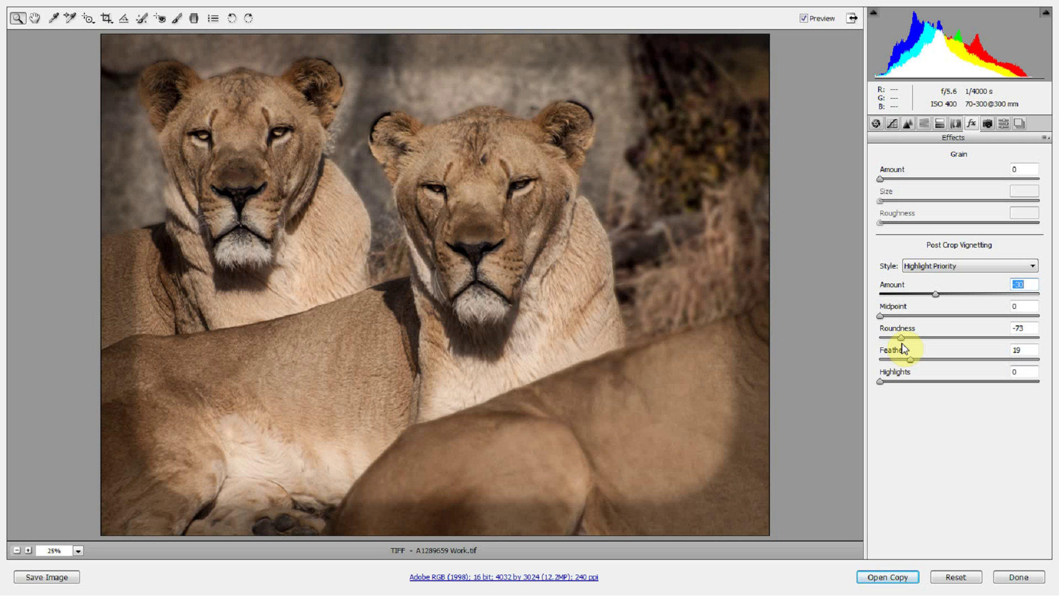
pyautogui.moveTo(902, 338)
pyautogui.mouseDown()
pyautogui.moveTo(851, 340)
pyautogui.moveTo(902, 345)
pyautogui.mouseUp()
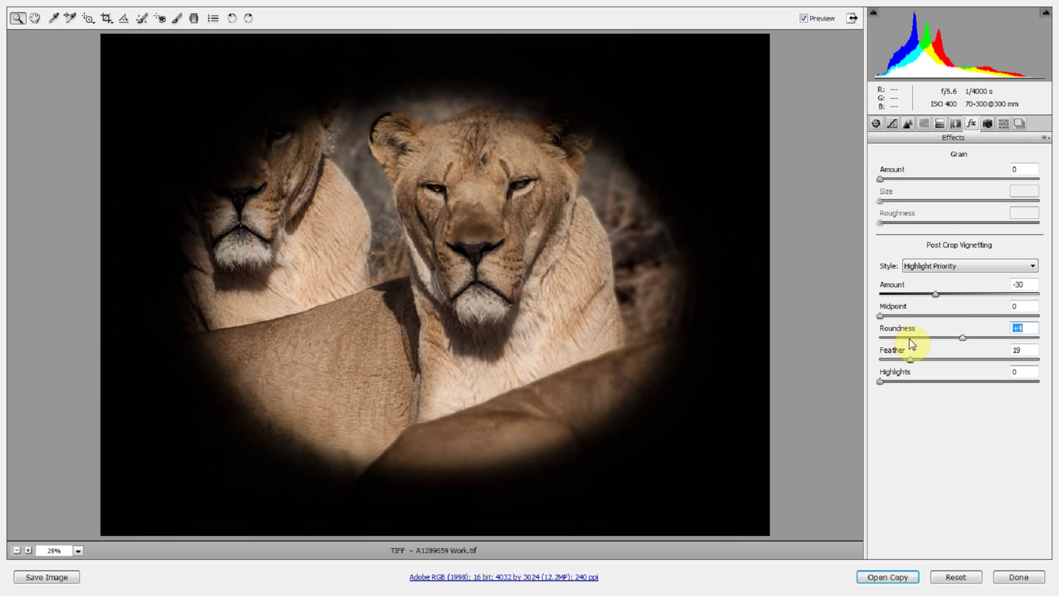
pyautogui.moveTo(912, 337)
pyautogui.mouseDown()
pyautogui.moveTo(926, 334)
pyautogui.moveTo(909, 335)
pyautogui.mouseUp()
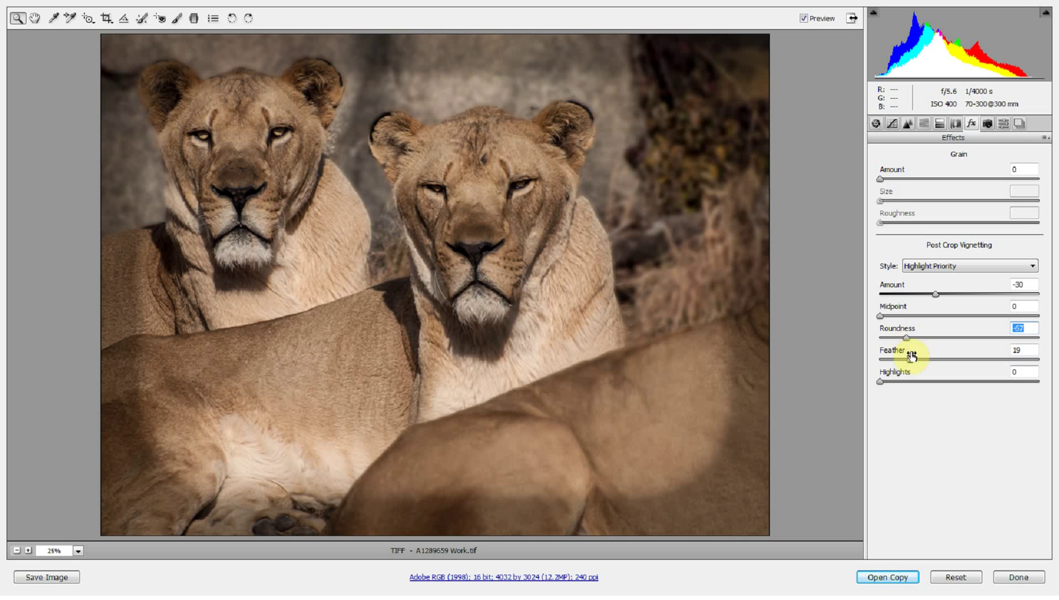
pyautogui.moveTo(910, 358); pyautogui.dragTo(987, 351)
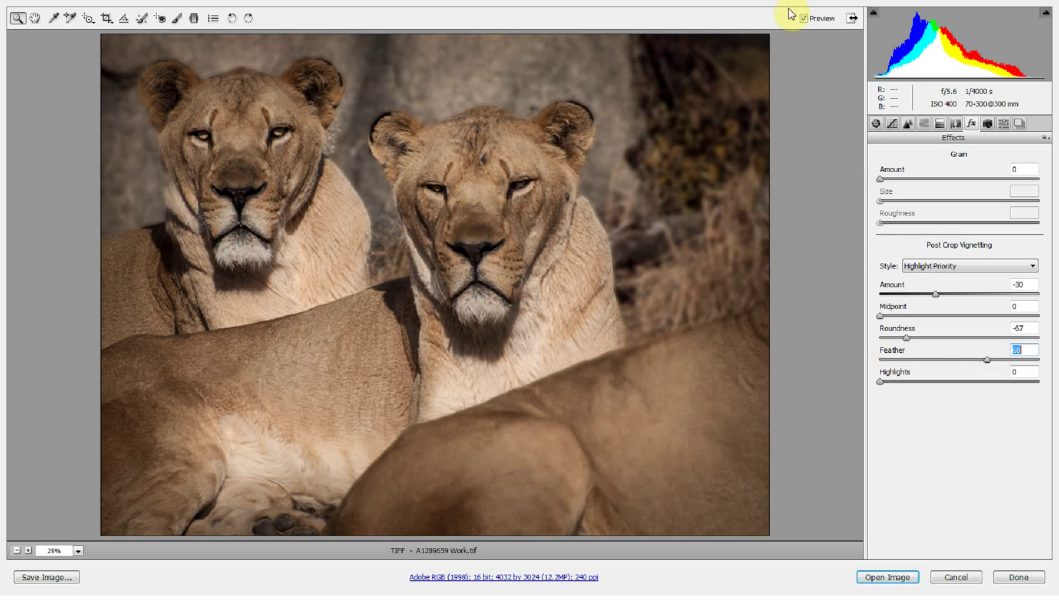
pyautogui.press('p')
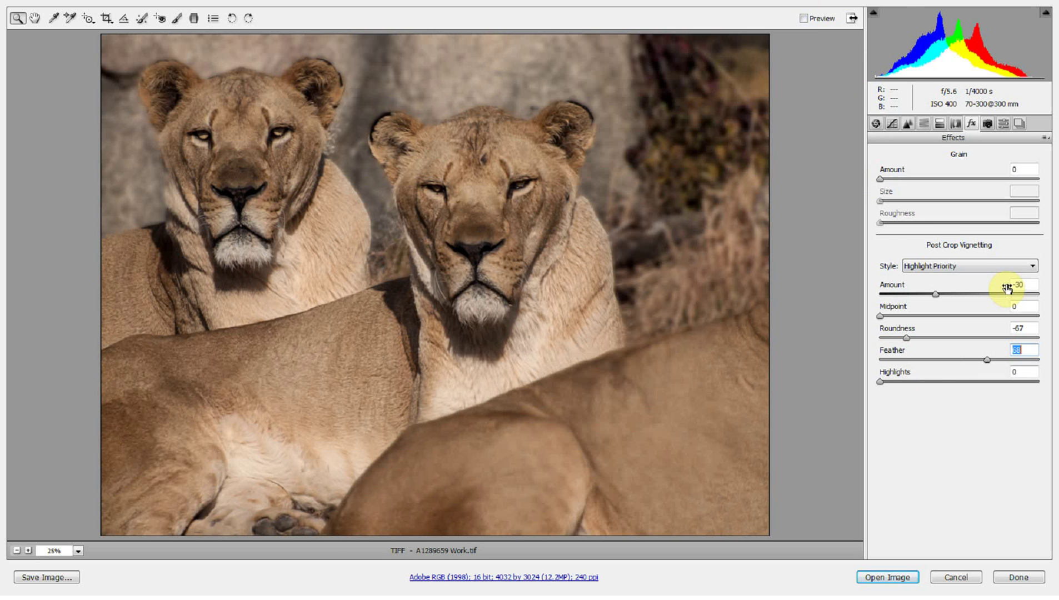
pyautogui.click(804, 19)
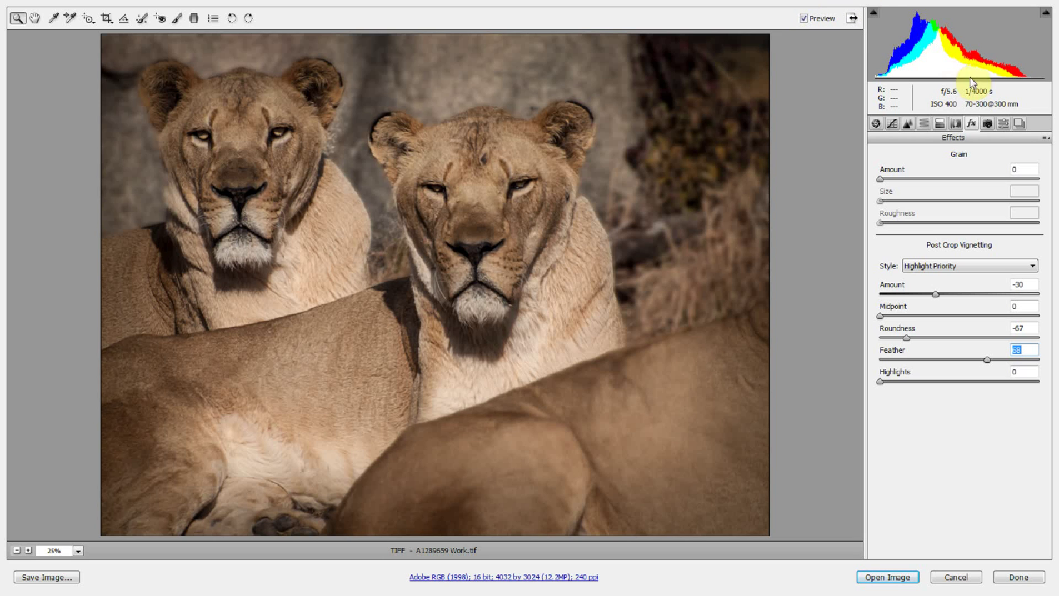
# Step: Start a New Preset from the Presets panel and cancel it without saving
pyautogui.click(1002, 125)
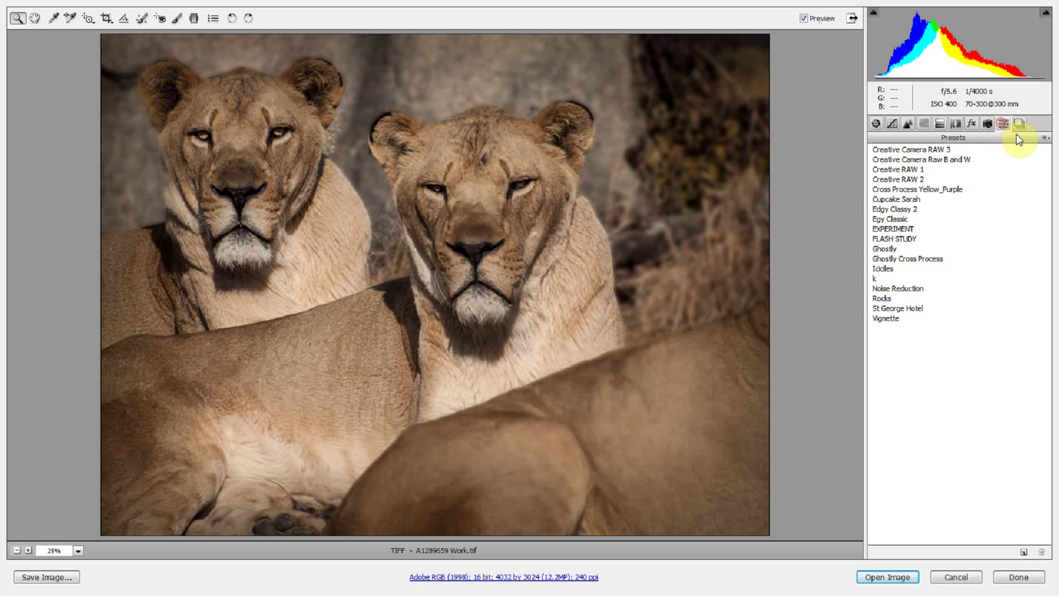
pyautogui.click(1024, 551)
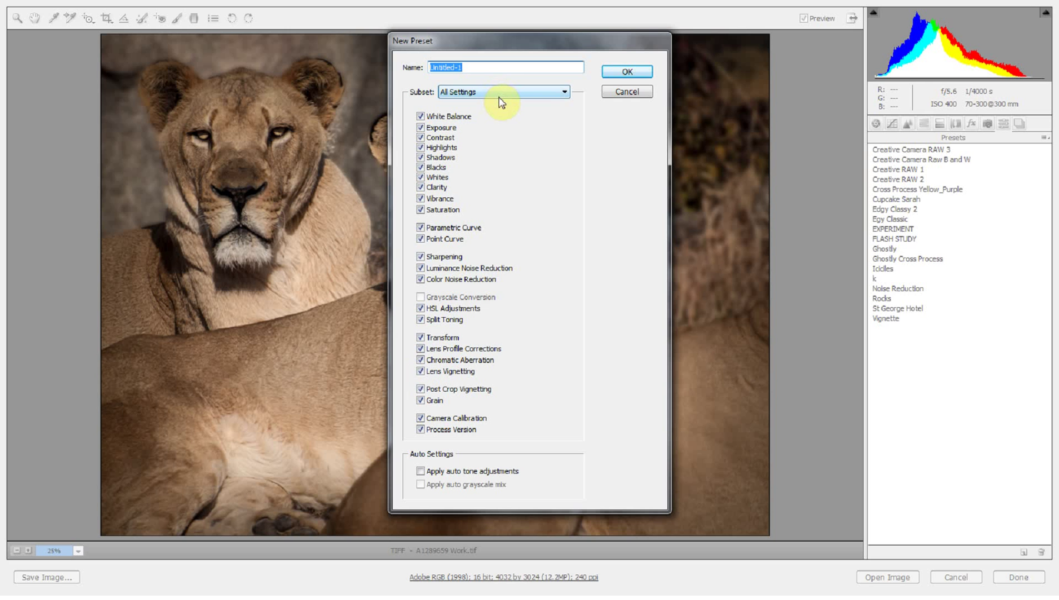
pyautogui.click(623, 90)
pyautogui.click(889, 319)
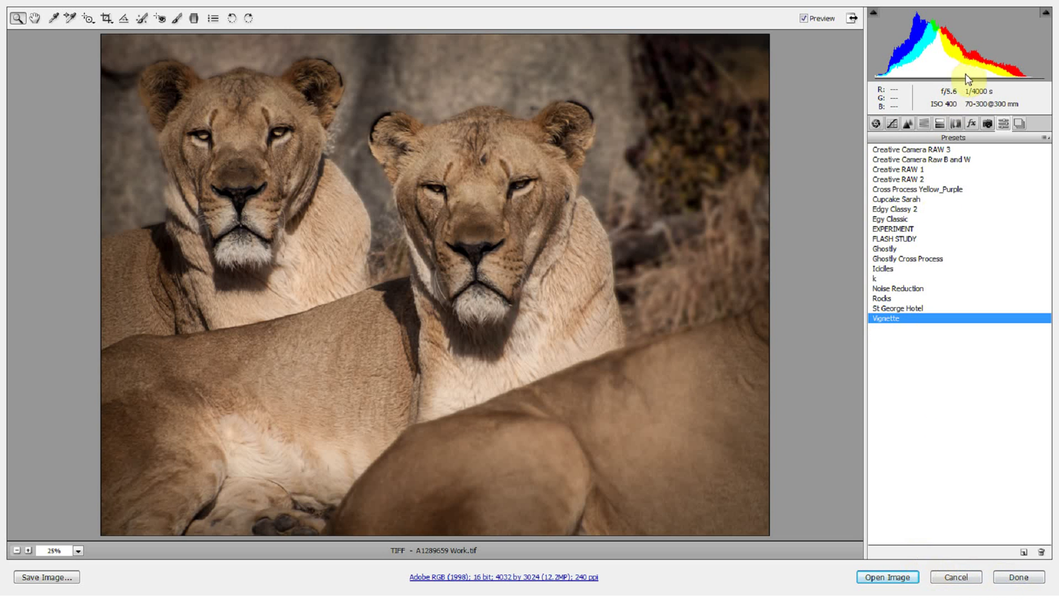
# Step: Reset the vignette Amount to 0 and close Camera Raw with Done
pyautogui.click(972, 123)
pyautogui.click(1021, 284)
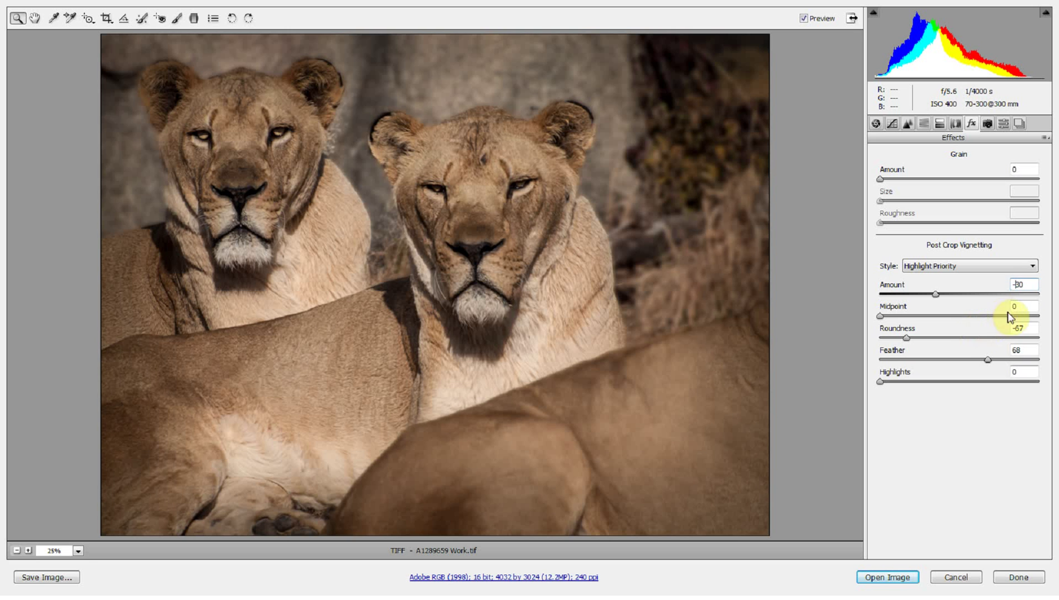
pyautogui.doubleClick(1026, 284)
pyautogui.write('0')
pyautogui.press('Return')
pyautogui.click(1009, 579)
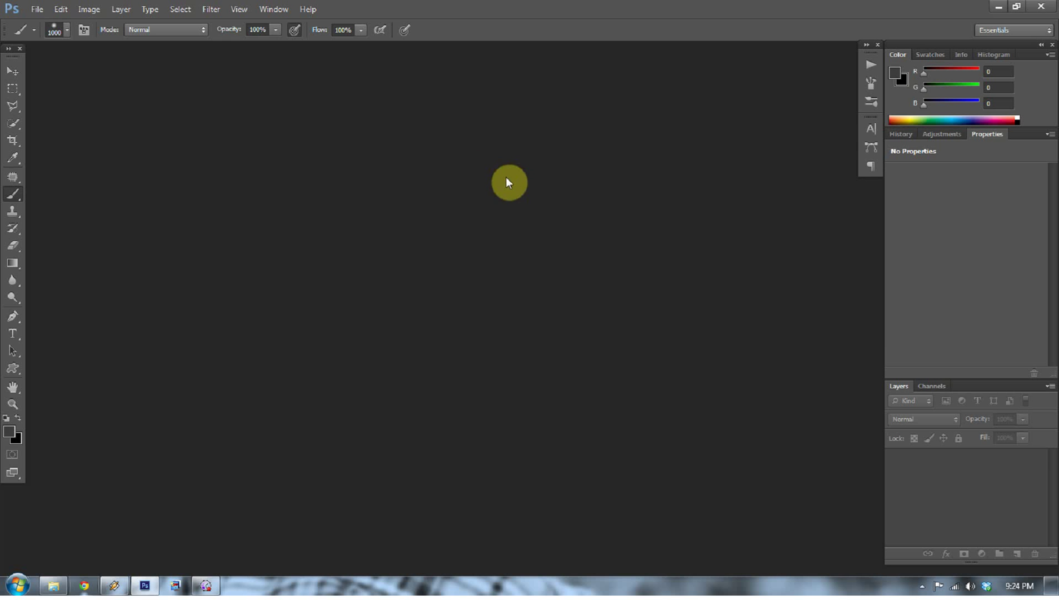
# Step: Open the lioness photo through Camera Raw, fit it on screen, and duplicate Background as Layer 1
pyautogui.click(1003, 7)
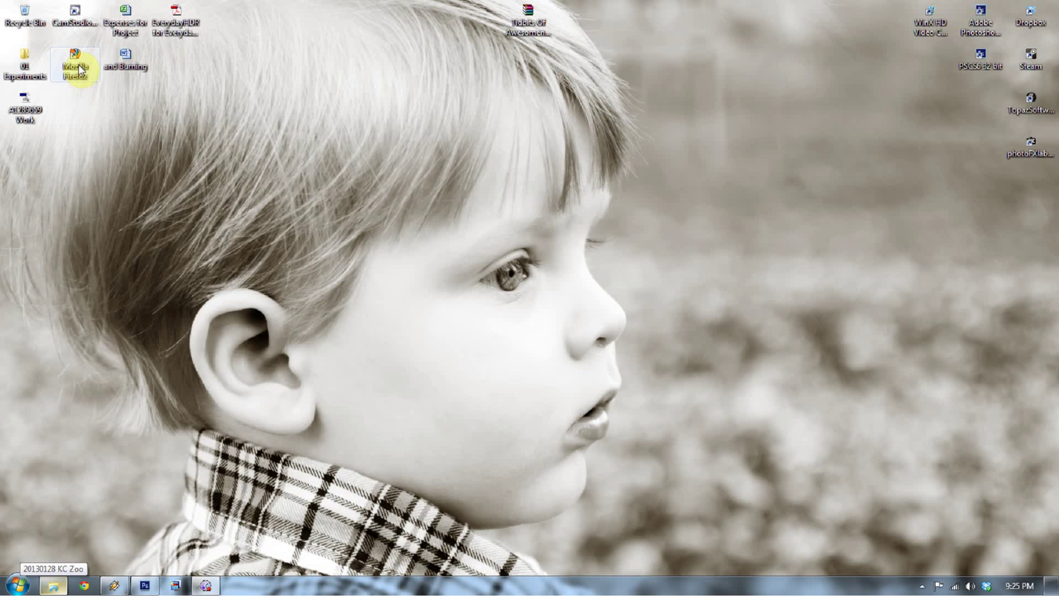
pyautogui.doubleClick(36, 106)
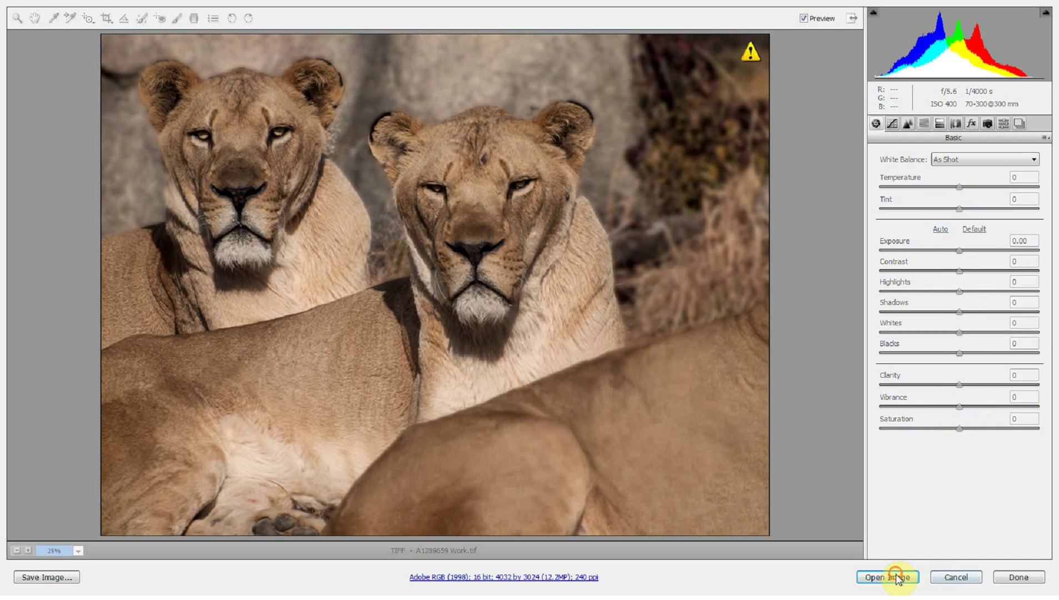
pyautogui.click(892, 574)
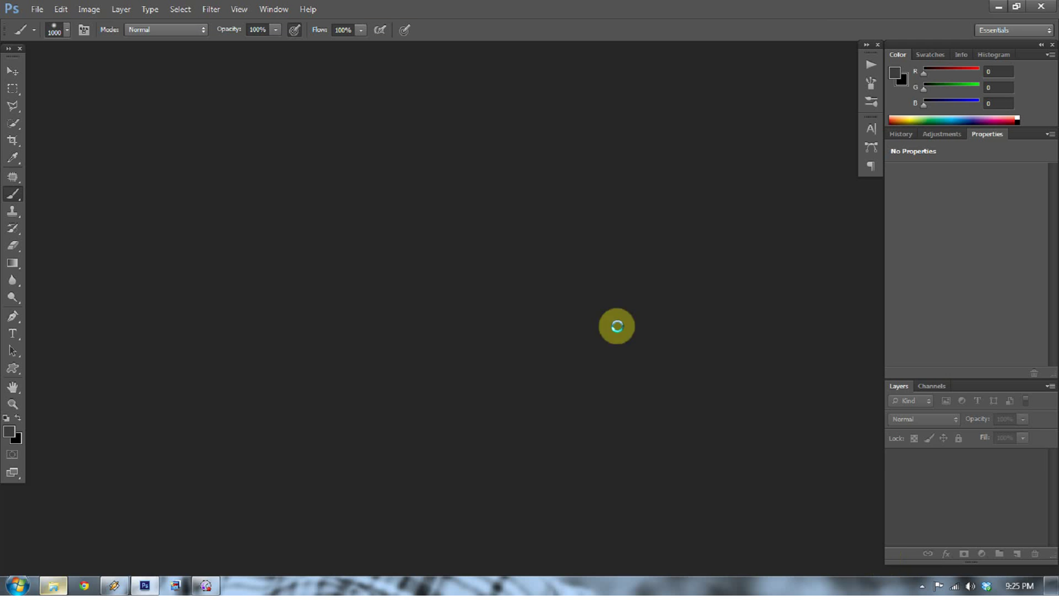
pyautogui.moveTo(274, 55); pyautogui.dragTo(488, 109)
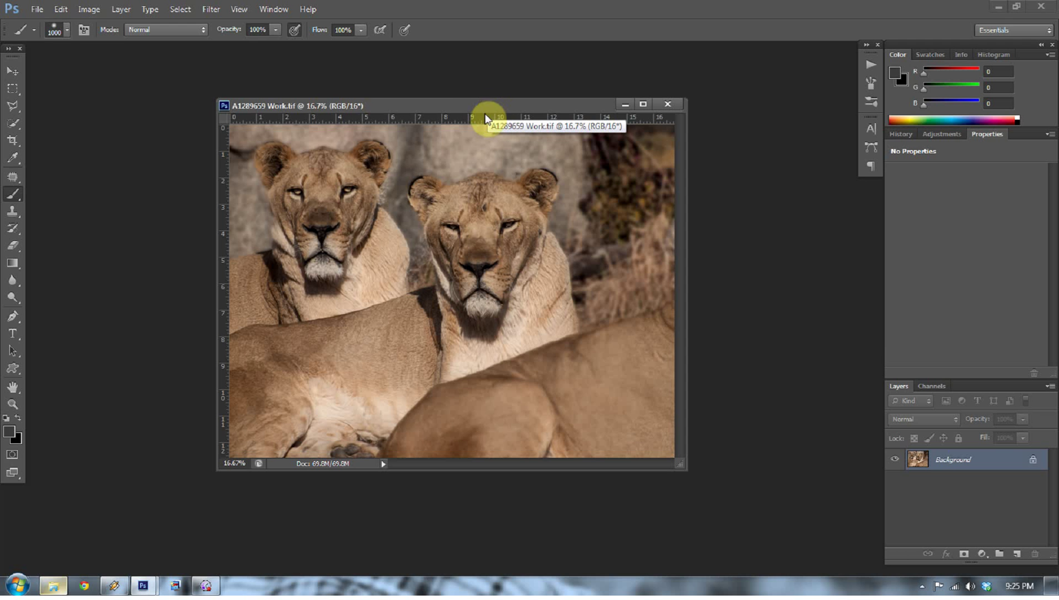
pyautogui.rightClick(491, 233)
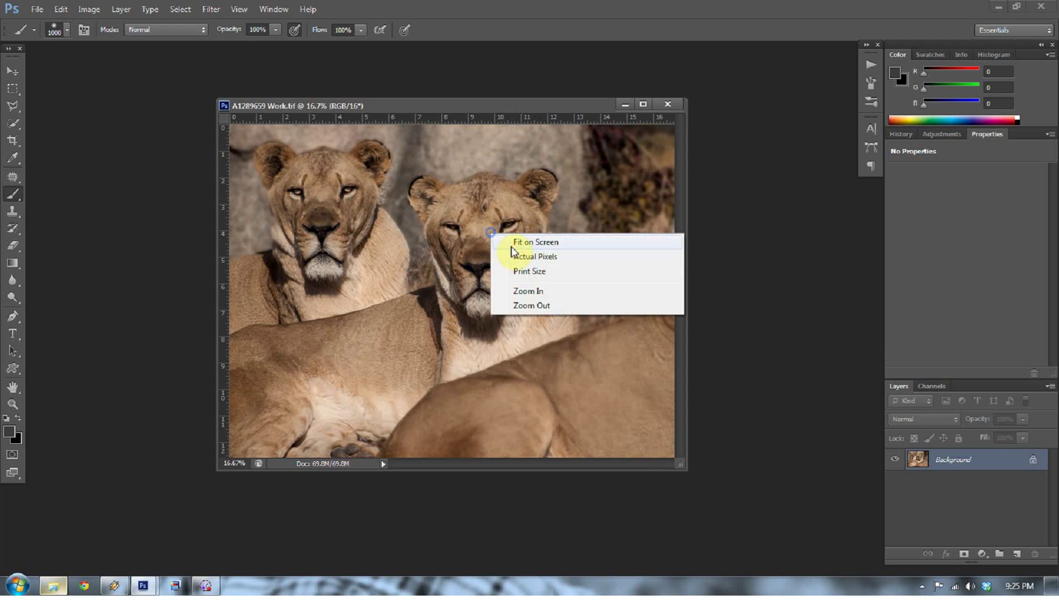
pyautogui.click(519, 243)
pyautogui.moveTo(303, 62)
pyautogui.mouseDown()
pyautogui.moveTo(271, 53)
pyautogui.moveTo(302, 51)
pyautogui.mouseUp()
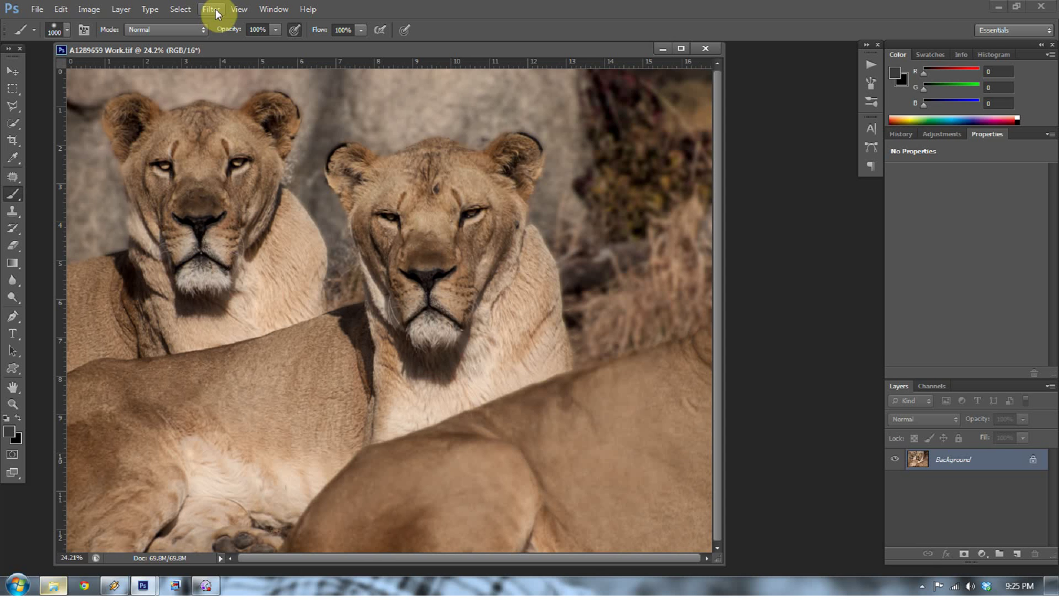
pyautogui.hotkey('ctrl', 'j')
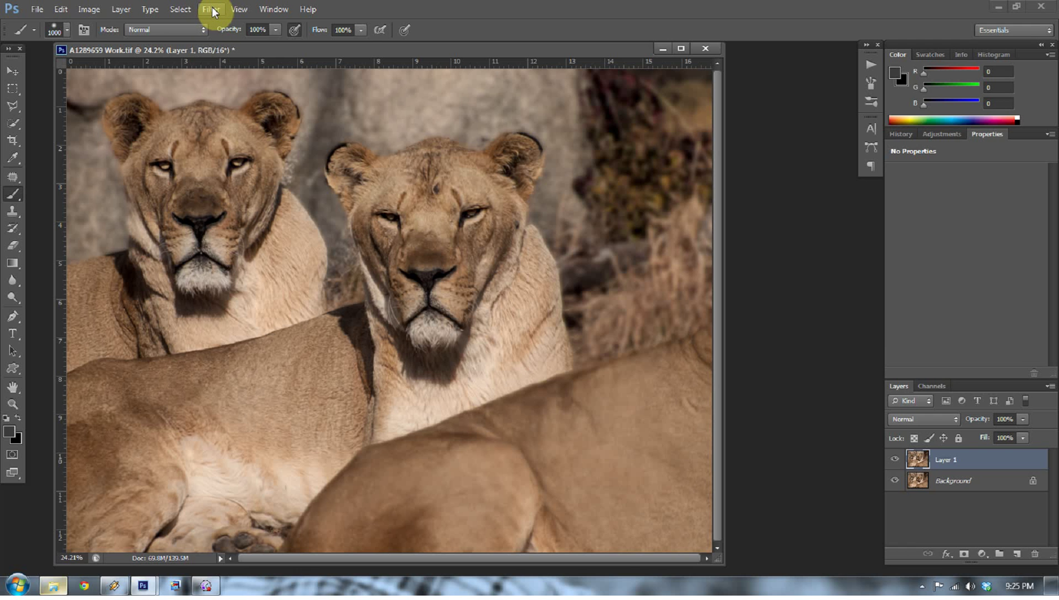
pyautogui.click(213, 11)
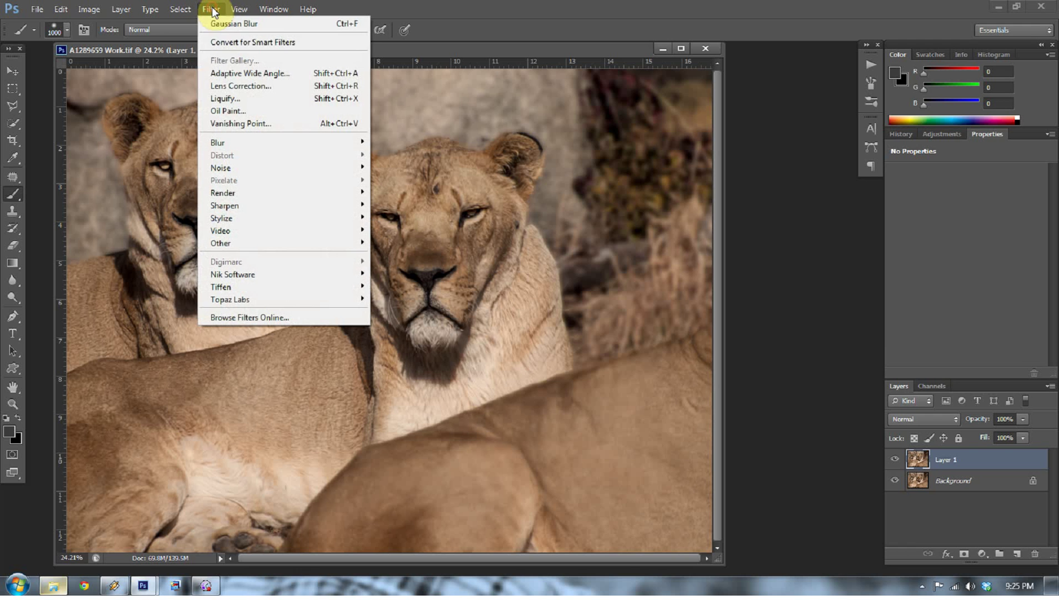
# Step: Try a Lens Correction custom vignette (Amount -73, Midpoint +32), cancel it, and delete Layer 1
pyautogui.click(224, 86)
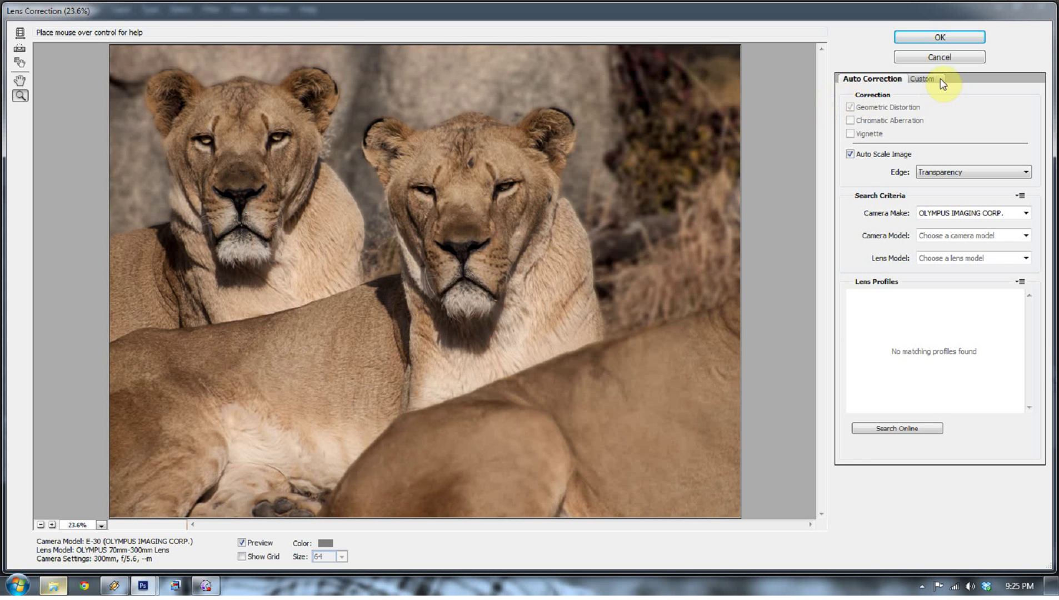
pyautogui.click(941, 81)
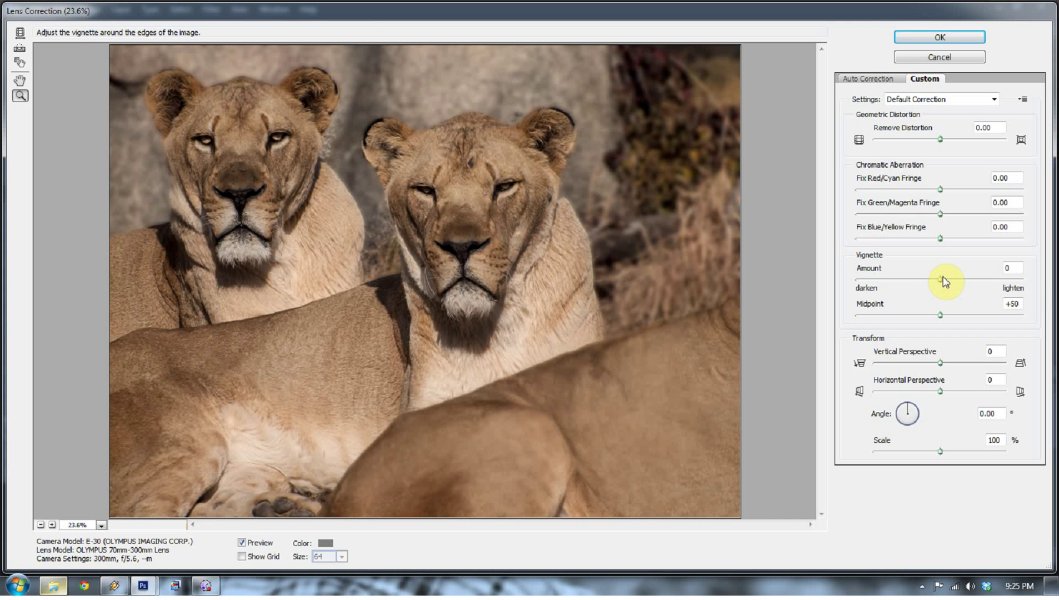
pyautogui.moveTo(944, 281); pyautogui.dragTo(883, 285)
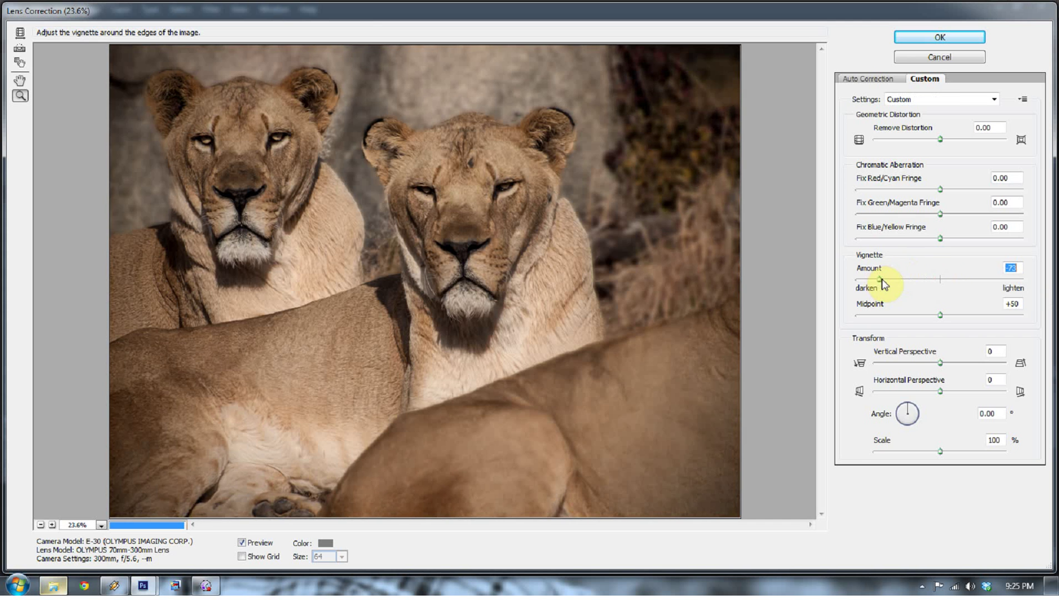
pyautogui.moveTo(940, 315); pyautogui.dragTo(910, 315)
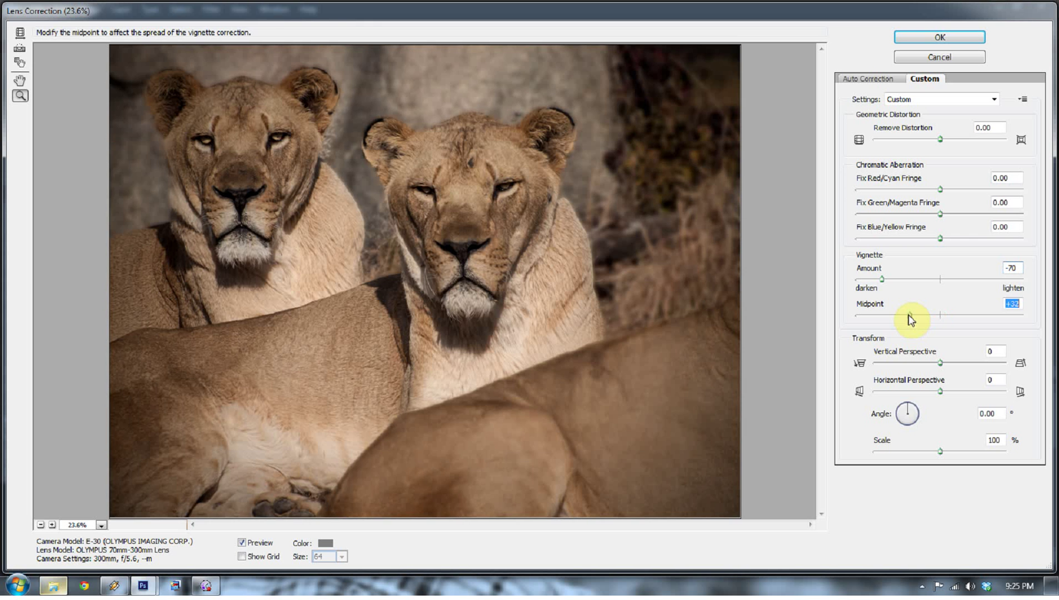
pyautogui.click(916, 60)
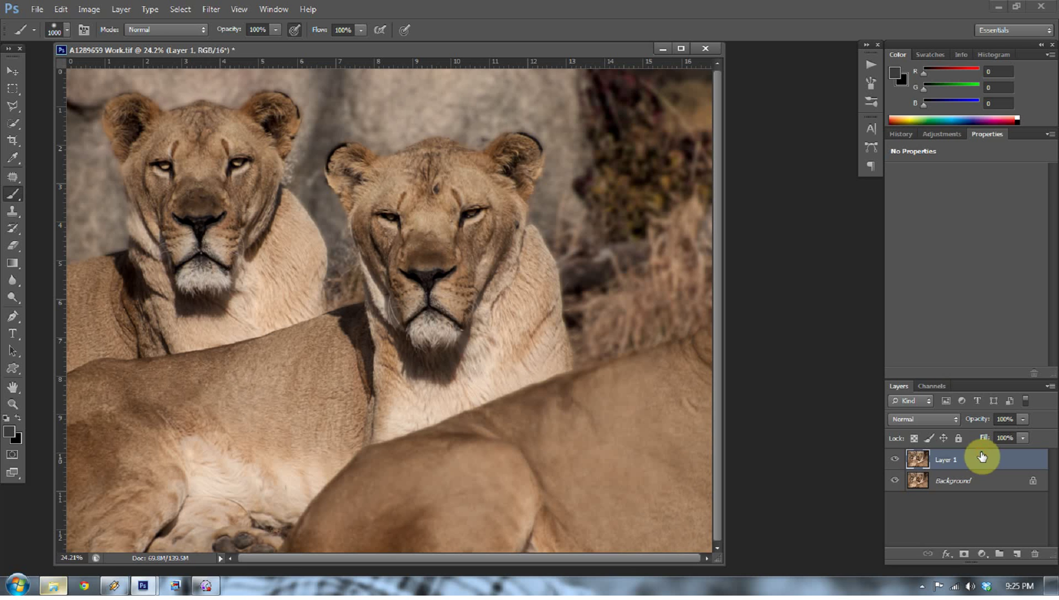
pyautogui.press('Delete')
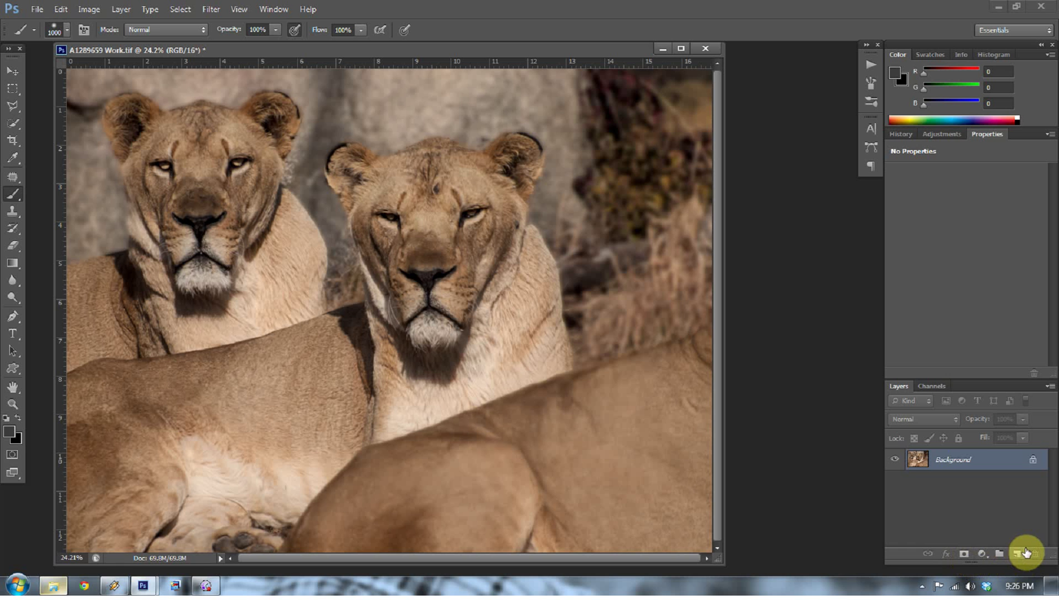
# Step: Add a black Solid Color fill layer and lower its opacity to 50%
pyautogui.click(982, 556)
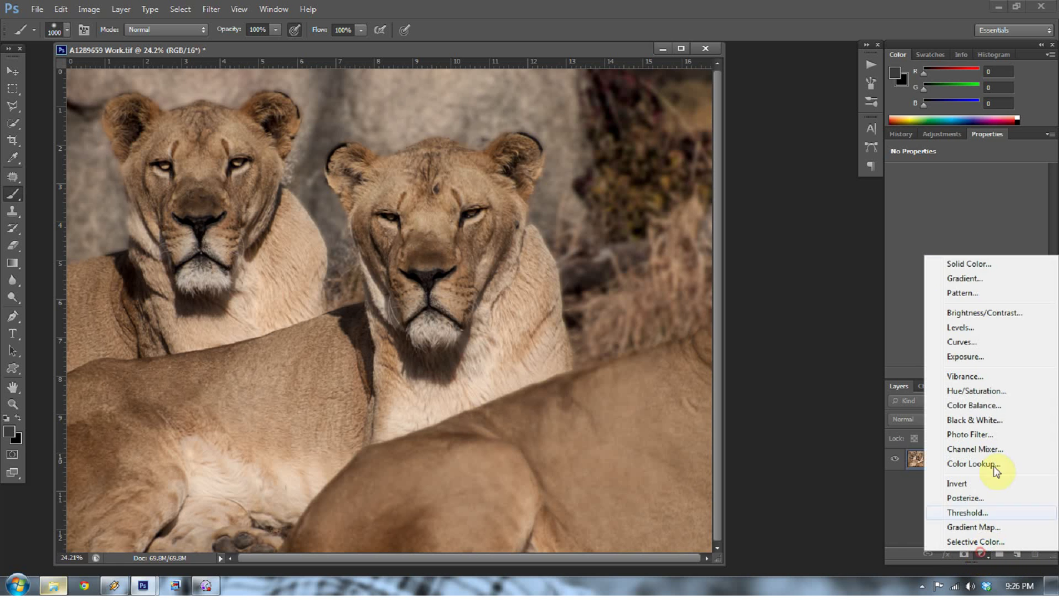
pyautogui.click(955, 265)
pyautogui.moveTo(645, 340); pyautogui.dragTo(827, 525)
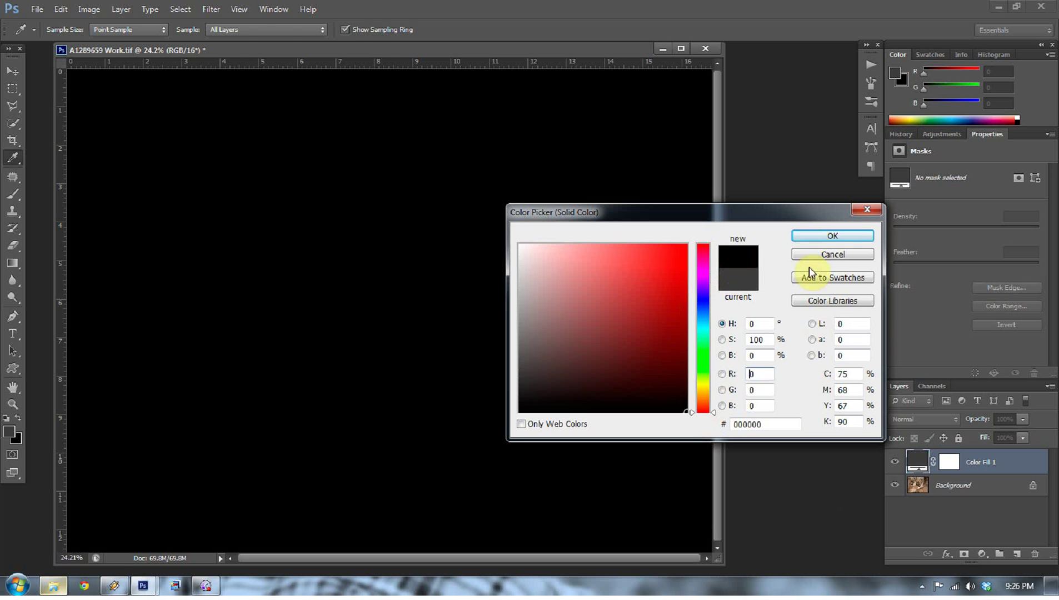
pyautogui.click(811, 236)
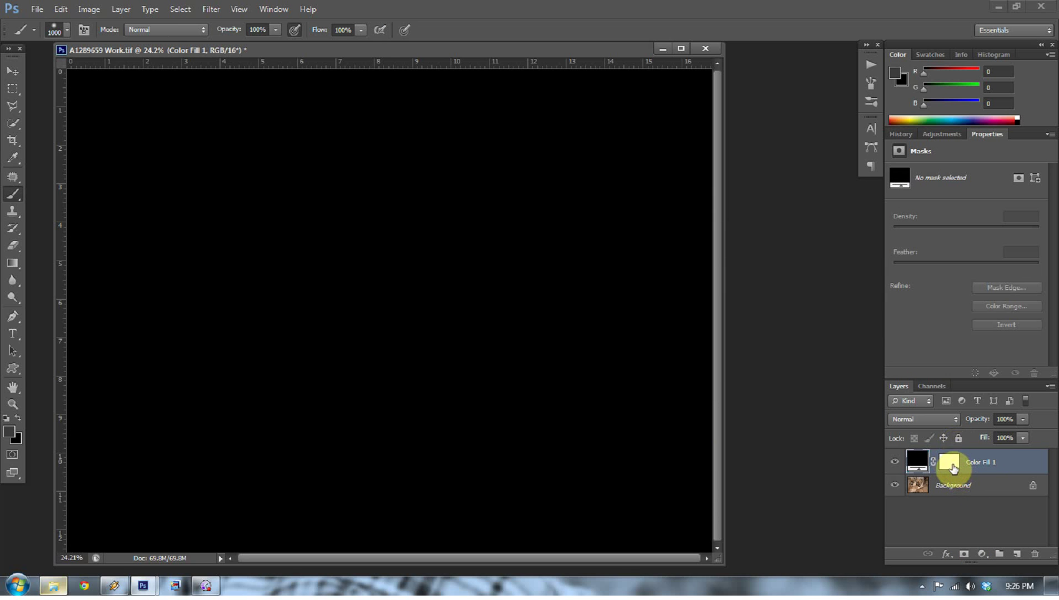
pyautogui.moveTo(977, 421); pyautogui.dragTo(961, 452)
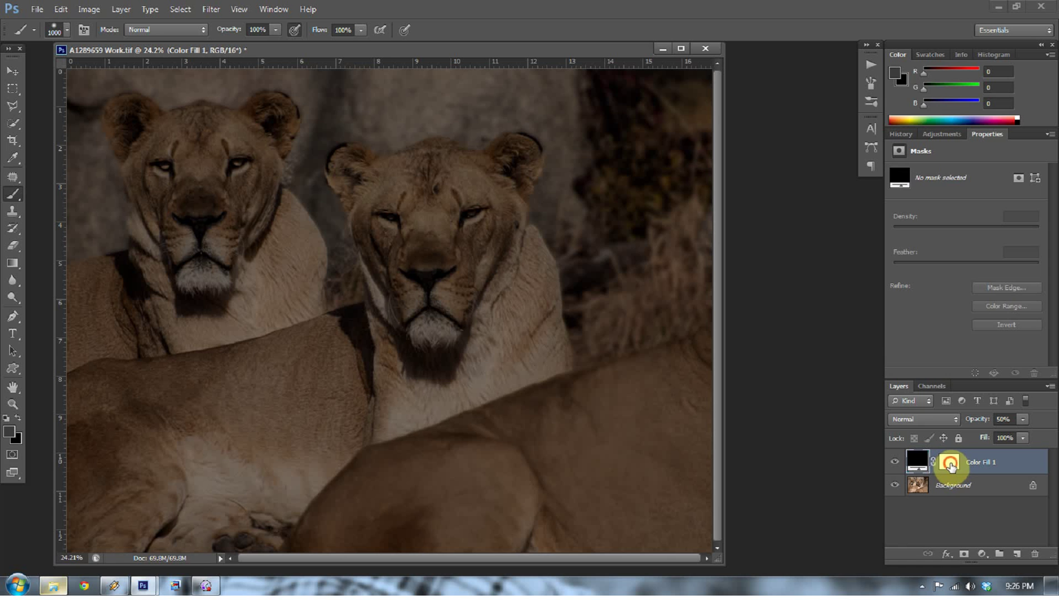
# Step: Target the Color Fill 1 mask, keep black as paint colour, and enlarge the brush to 4100
pyautogui.click(949, 463)
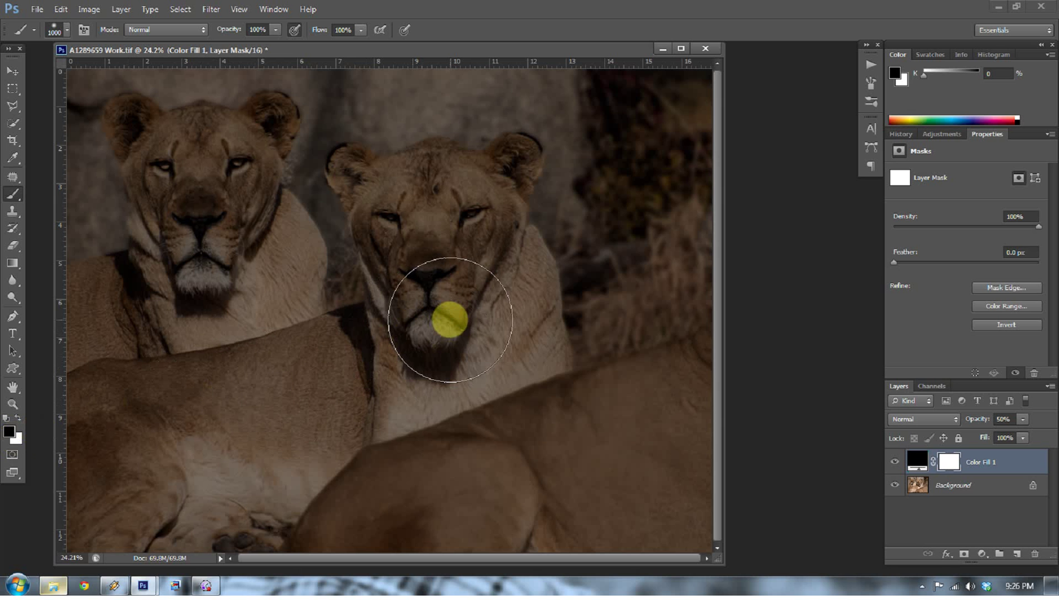
pyautogui.press('x')
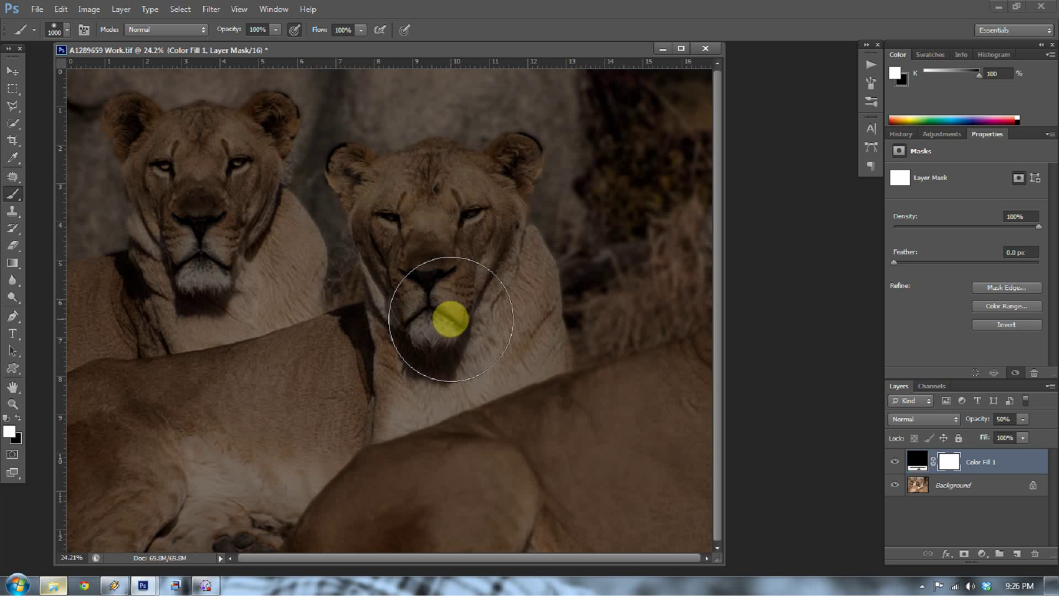
pyautogui.press('x')
pyautogui.press('x')
pyautogui.press('x')
pyautogui.press('x')
pyautogui.press('x')
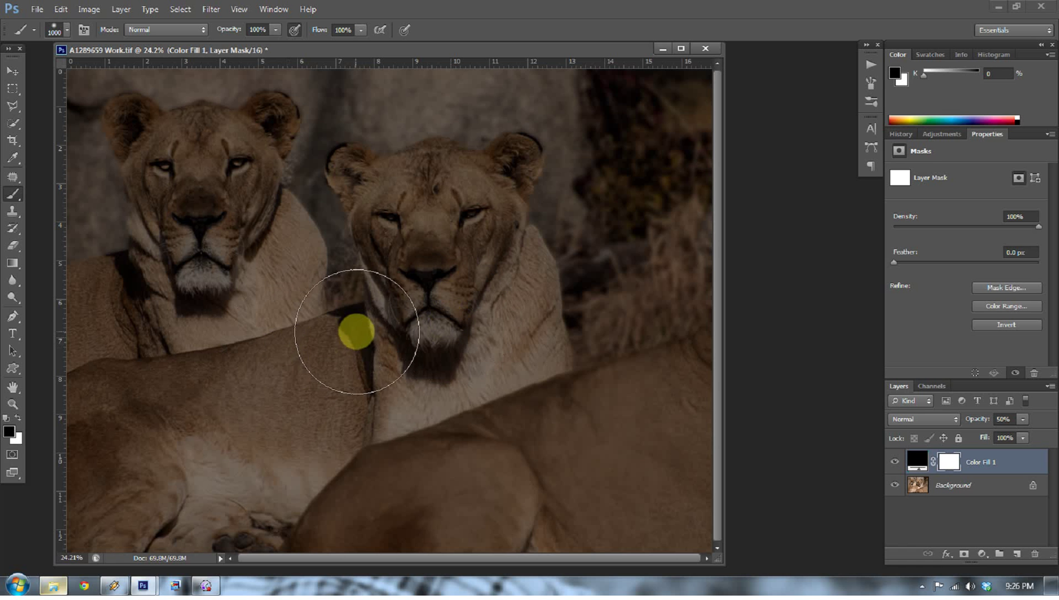
pyautogui.press(']')
pyautogui.press(']')
pyautogui.press(']')
pyautogui.press(']')
pyautogui.press(']')
pyautogui.press(']')
pyautogui.press(']')
pyautogui.press(']')
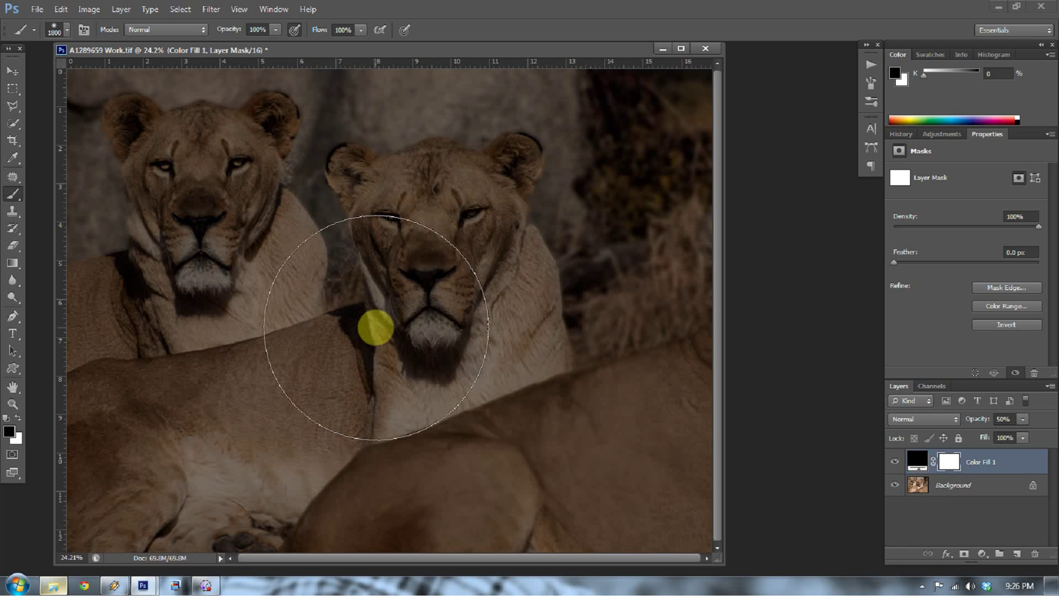
pyautogui.press(']')
pyautogui.press(']')
pyautogui.press(']')
pyautogui.press(']')
pyautogui.press(']')
pyautogui.press(']')
pyautogui.press(']')
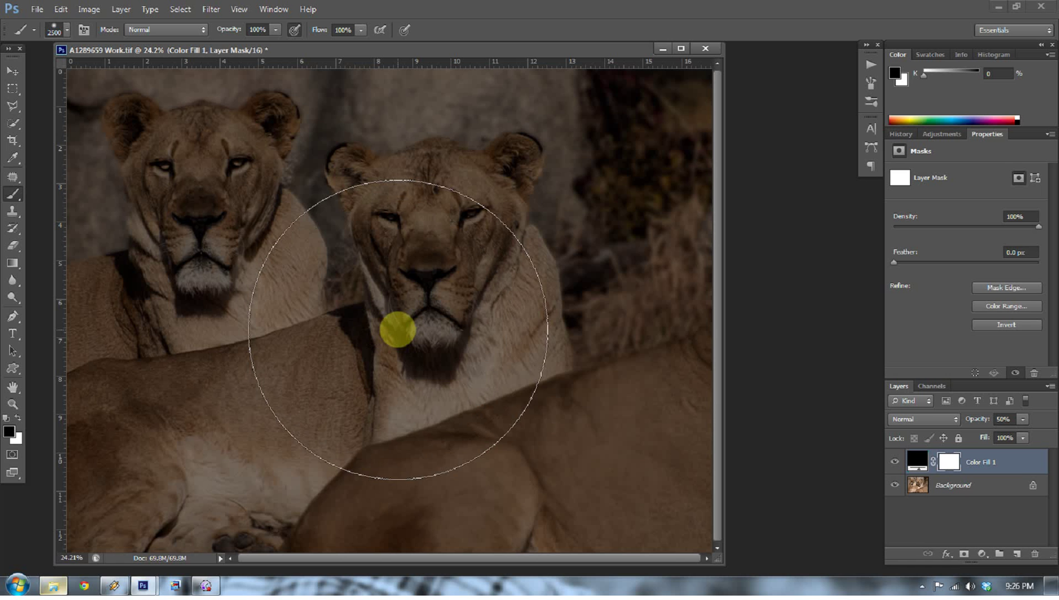
pyautogui.press(']')
pyautogui.press(']')
pyautogui.press(']')
pyautogui.press(']')
pyautogui.press(']')
pyautogui.press(']')
pyautogui.press(']')
pyautogui.press(']')
pyautogui.press(']')
pyautogui.press(']')
pyautogui.press(']')
pyautogui.press(']')
pyautogui.press(']')
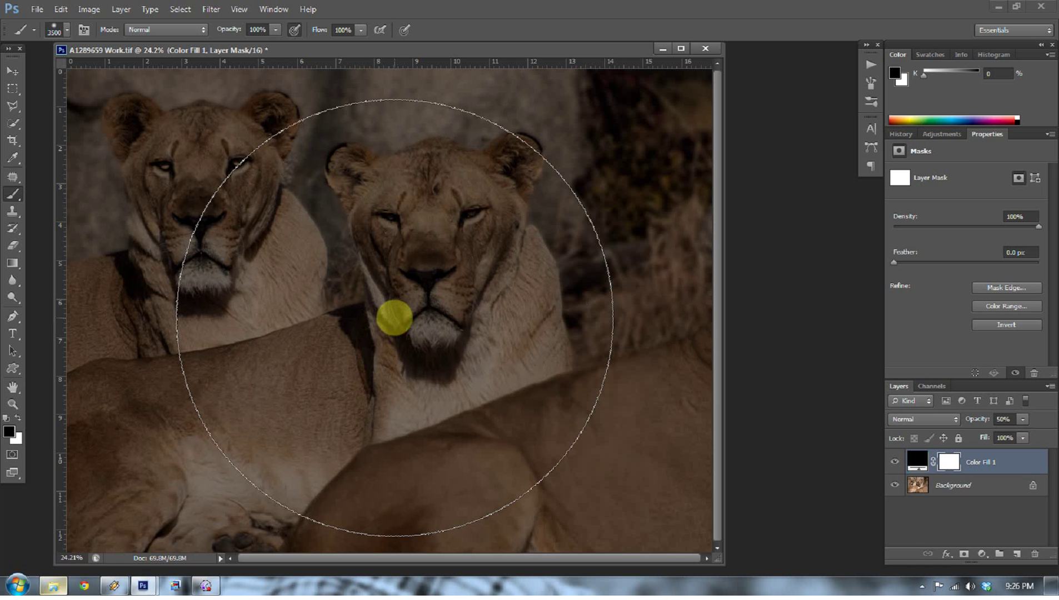
pyautogui.press(']')
pyautogui.press(']')
pyautogui.press(']')
pyautogui.press(']')
pyautogui.press(']')
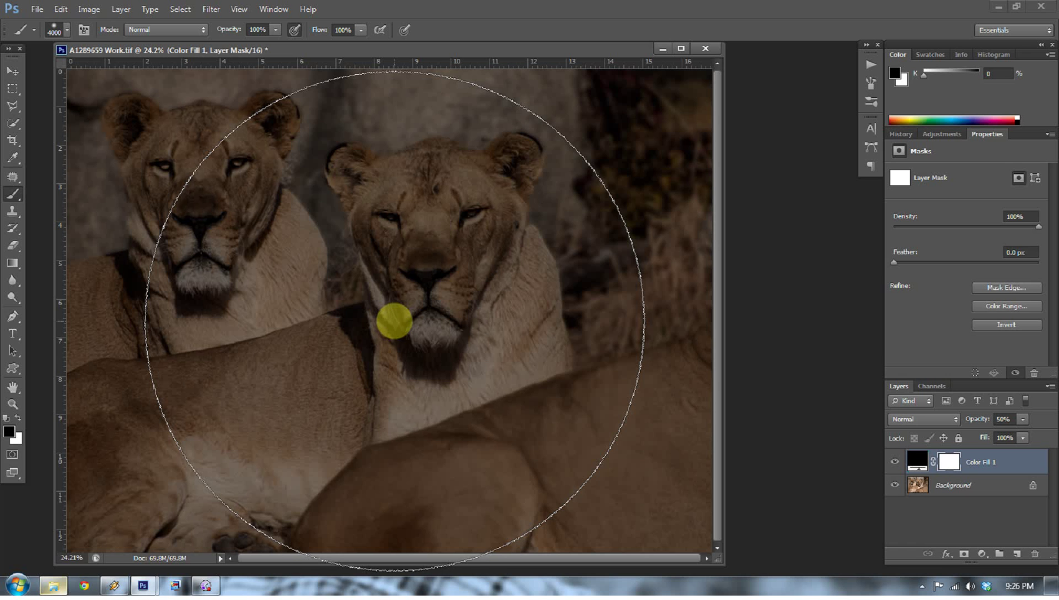
pyautogui.press(']')
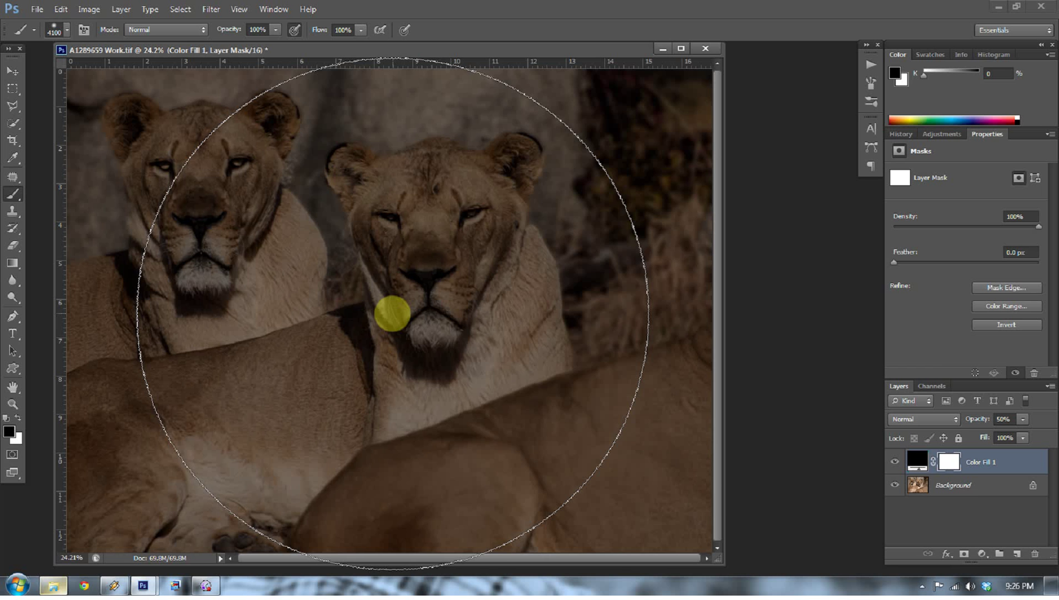
# Step: Paint over the lionesses on the mask to clear the darkening from them
pyautogui.click(393, 314)
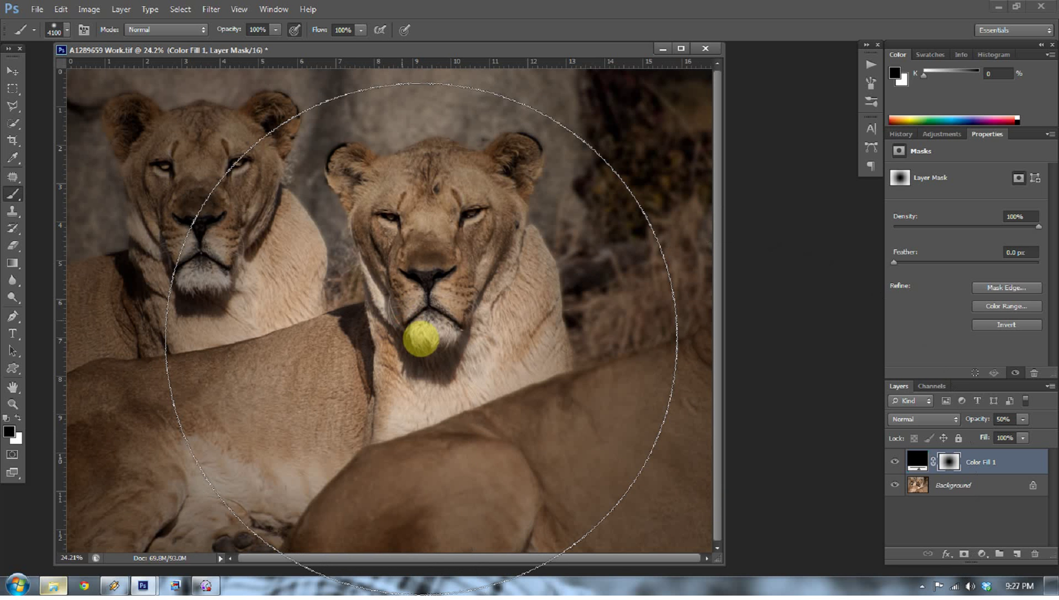
pyautogui.click(420, 338)
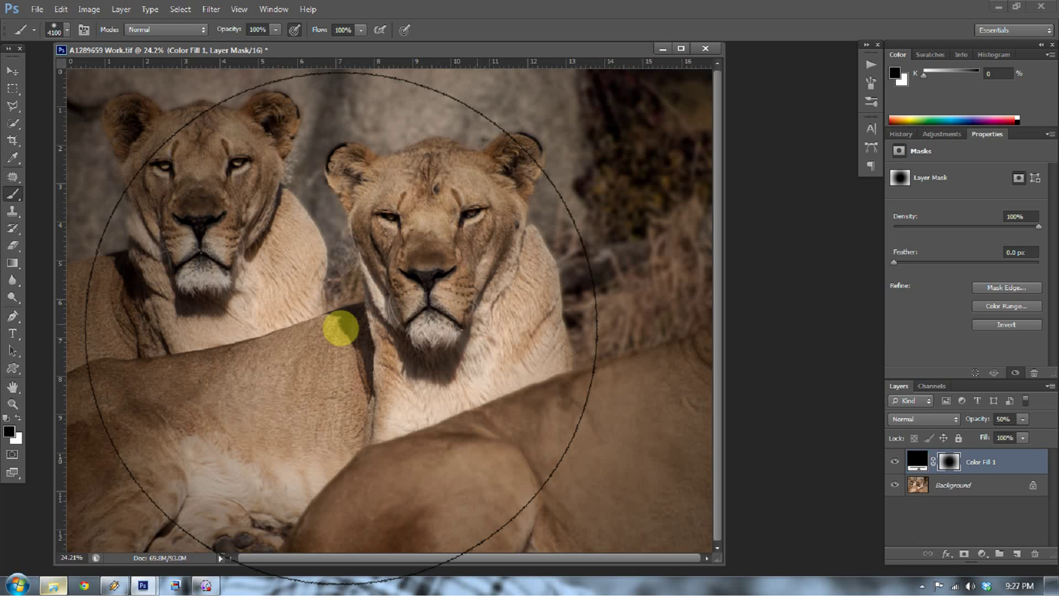
pyautogui.click(340, 328)
pyautogui.click(956, 463)
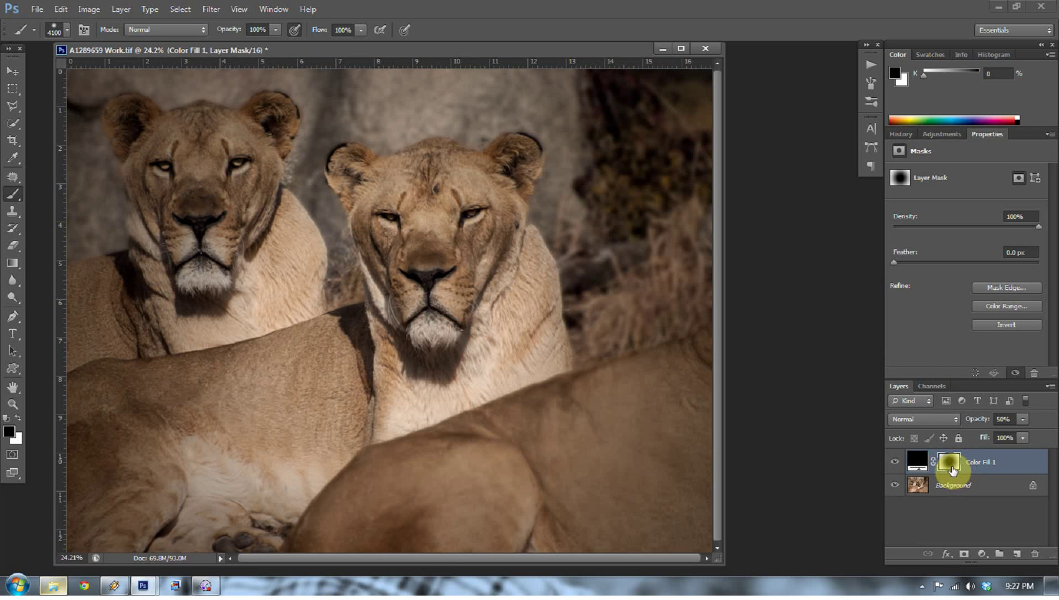
pyautogui.click(954, 470)
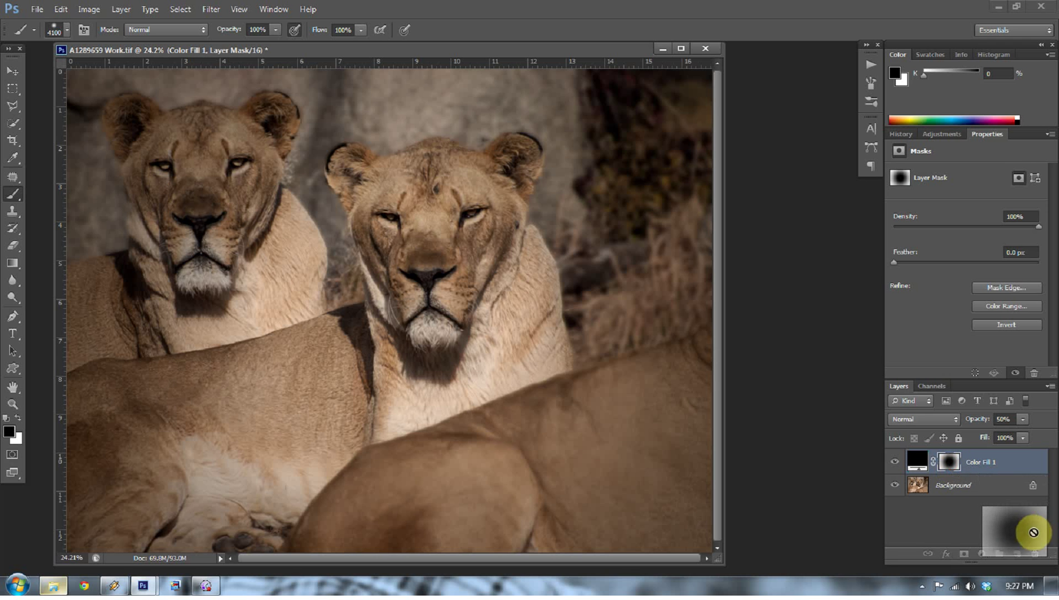
# Step: Delete Color Fill 1's painted mask and add a fresh white mask
pyautogui.moveTo(1032, 533); pyautogui.dragTo(1034, 554)
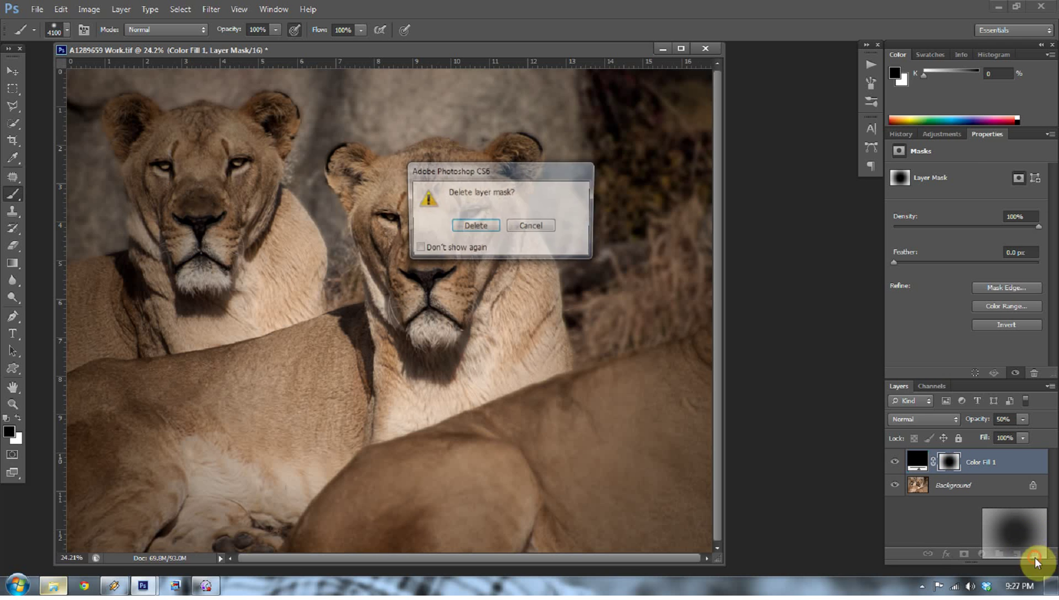
pyautogui.click(481, 227)
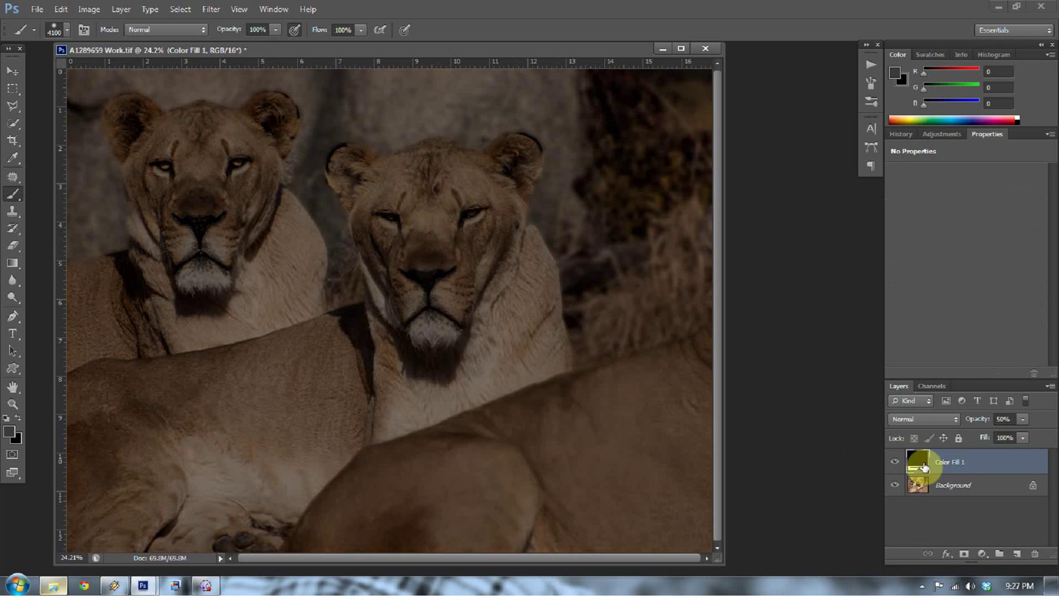
pyautogui.click(968, 558)
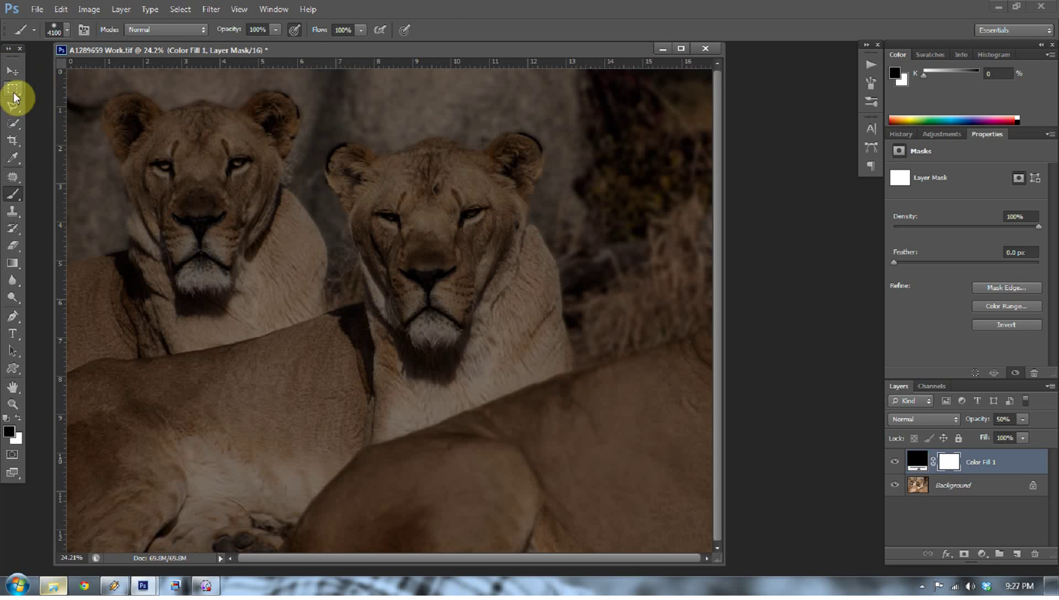
# Step: Fill a rectangular marquee around the lionesses with black on the mask, then deselect
pyautogui.click(14, 92)
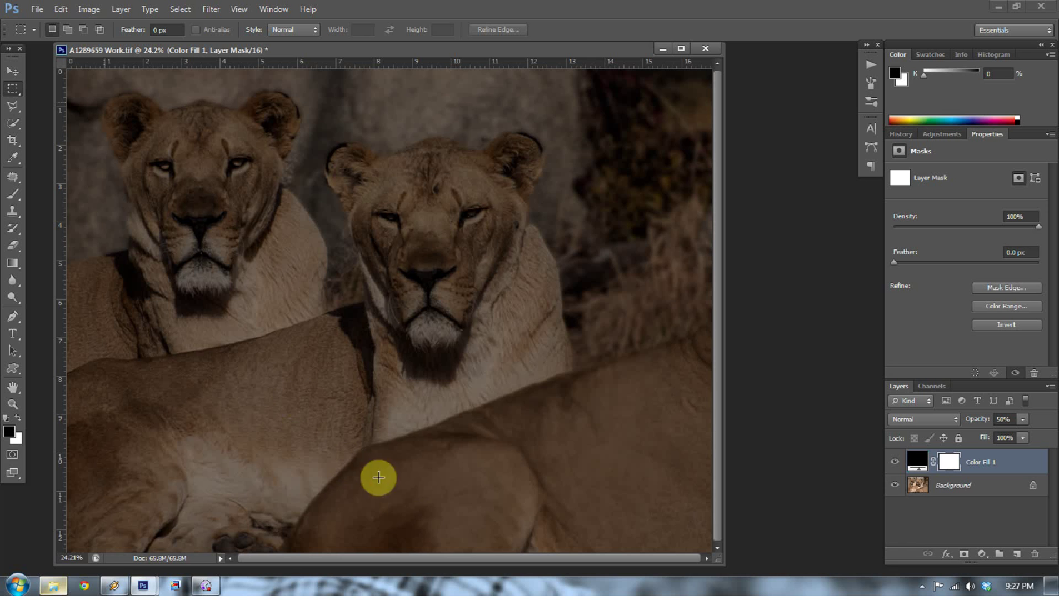
pyautogui.moveTo(378, 478); pyautogui.dragTo(673, 518)
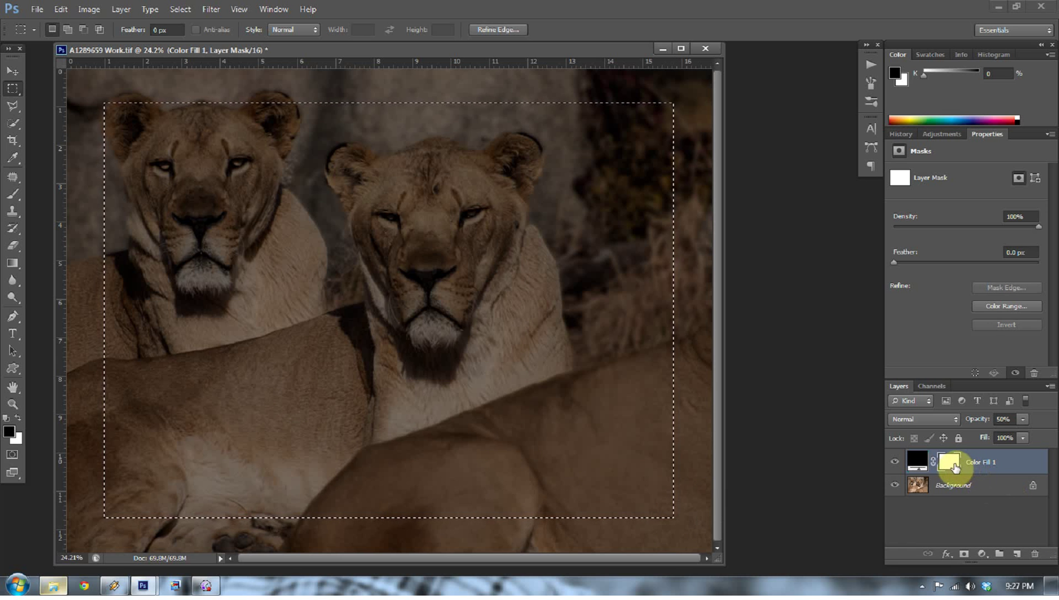
pyautogui.click(57, 11)
pyautogui.click(130, 212)
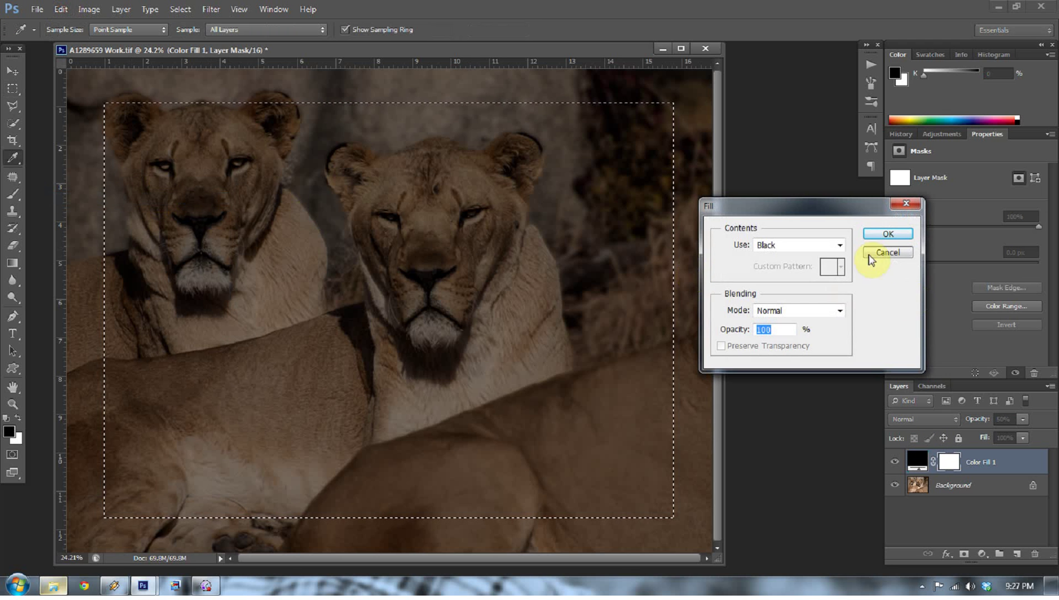
pyautogui.click(887, 234)
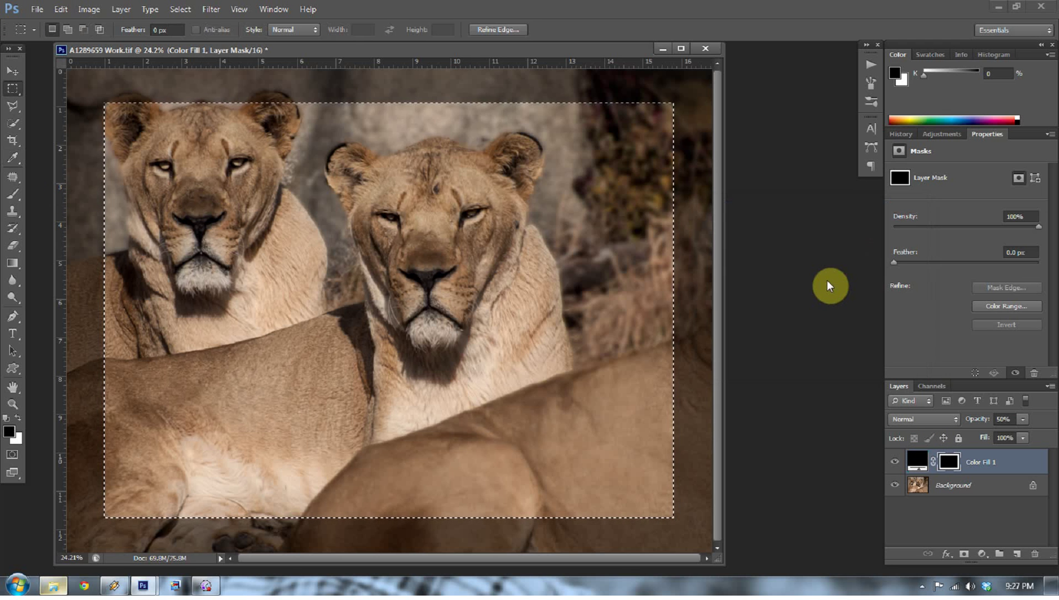
pyautogui.hotkey('ctrl', 'd')
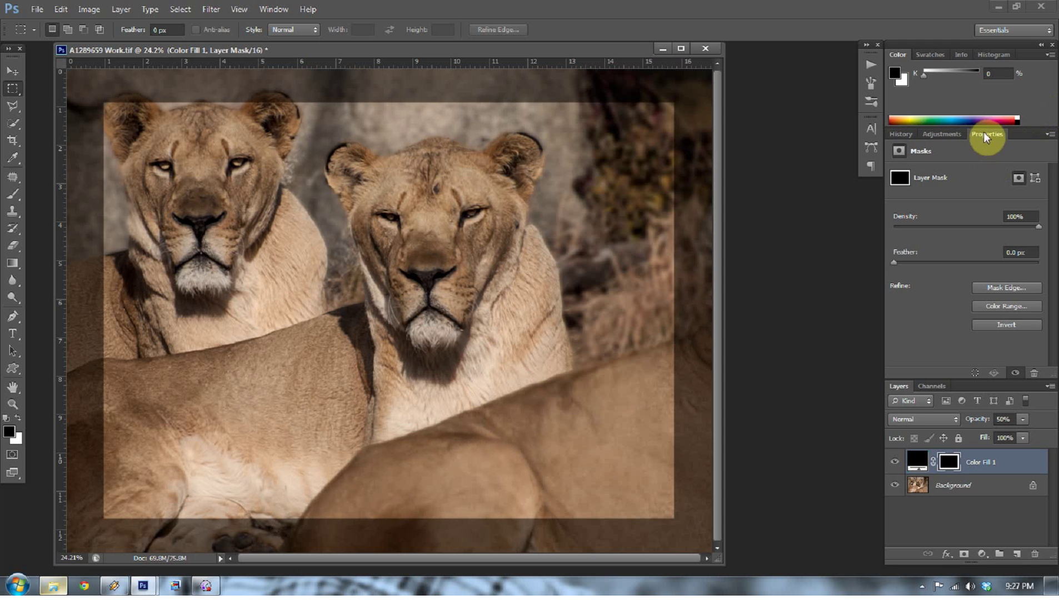
# Step: Feather the Color Fill 1 mask to 122.4 px and toggle the layer to compare
pyautogui.moveTo(893, 262); pyautogui.dragTo(993, 262)
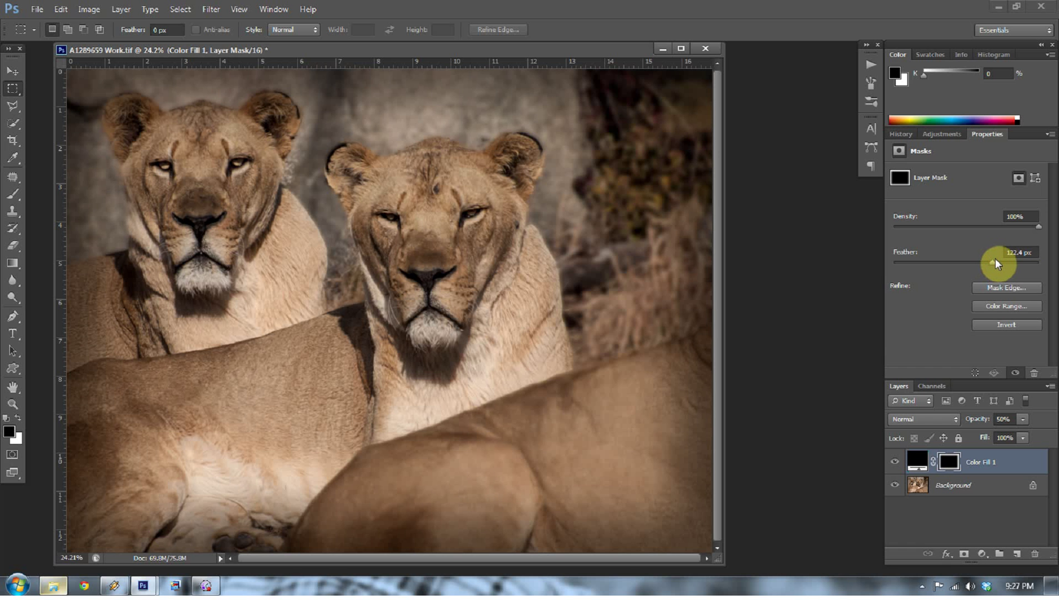
pyautogui.click(895, 463)
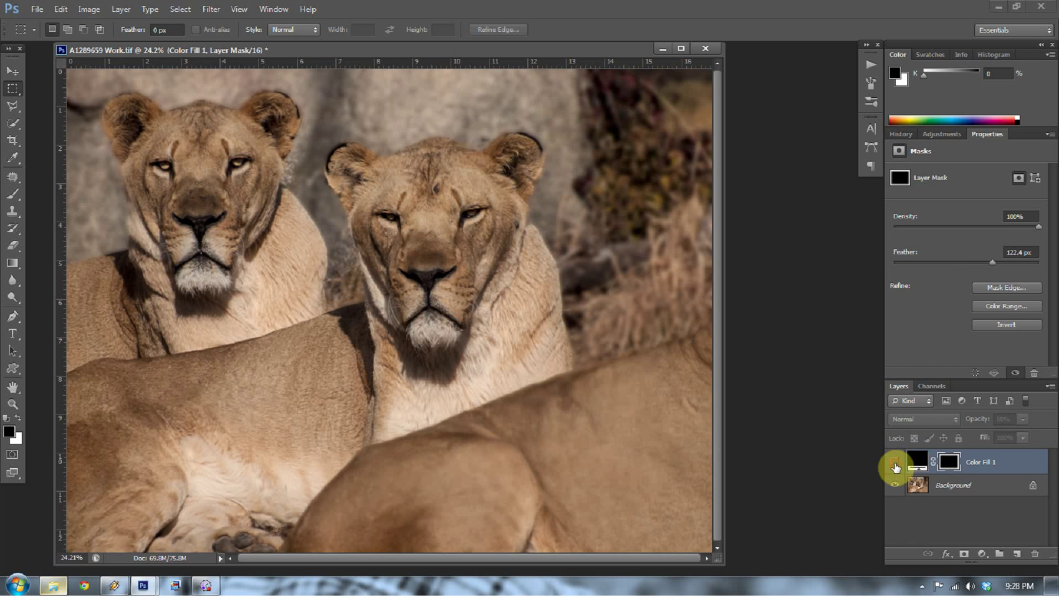
pyautogui.click(895, 462)
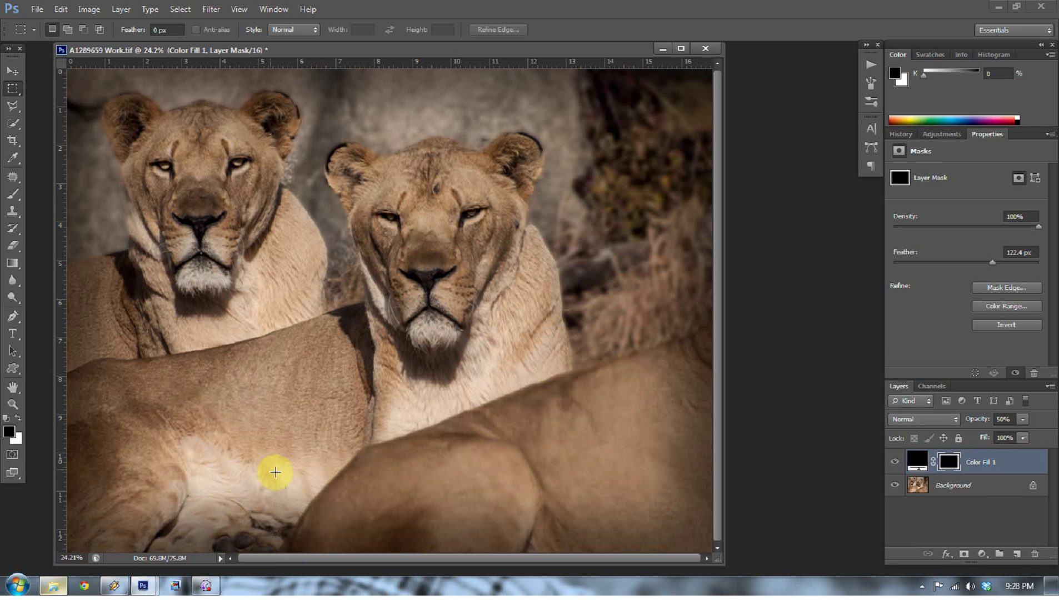
pyautogui.moveTo(275, 472); pyautogui.dragTo(283, 473)
# Step: Deselect the oval and brush Color Fill 1's mask to lighten the vignette around the lower-left paw
pyautogui.press('b')
pyautogui.hotkey('ctrl', 'd')
pyautogui.click(152, 474)
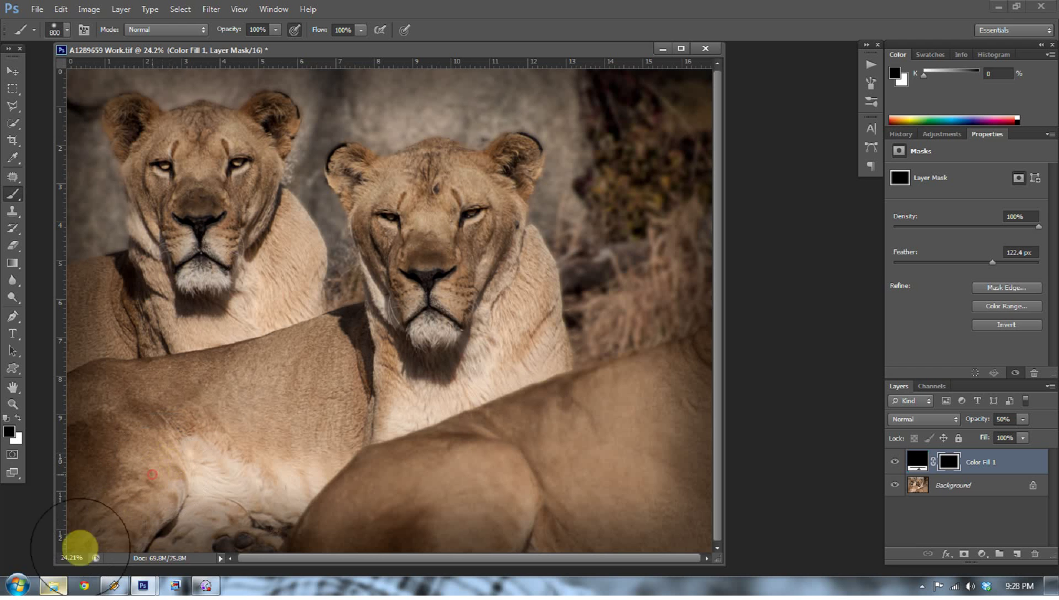
pyautogui.moveTo(80, 548)
pyautogui.mouseDown()
pyautogui.moveTo(85, 479)
pyautogui.moveTo(269, 530)
pyautogui.moveTo(292, 520)
pyautogui.moveTo(144, 554)
pyautogui.moveTo(231, 532)
pyautogui.moveTo(263, 487)
pyautogui.moveTo(114, 491)
pyautogui.moveTo(31, 474)
pyautogui.moveTo(128, 407)
pyautogui.moveTo(47, 451)
pyautogui.moveTo(147, 465)
pyautogui.moveTo(357, 392)
pyautogui.moveTo(439, 300)
pyautogui.moveTo(415, 278)
pyautogui.moveTo(389, 323)
pyautogui.moveTo(152, 469)
pyautogui.moveTo(110, 512)
pyautogui.moveTo(189, 514)
pyautogui.moveTo(284, 432)
pyautogui.moveTo(454, 325)
pyautogui.moveTo(449, 252)
pyautogui.moveTo(484, 353)
pyautogui.moveTo(581, 482)
pyautogui.moveTo(580, 453)
pyautogui.moveTo(624, 492)
pyautogui.moveTo(659, 462)
pyautogui.mouseUp()
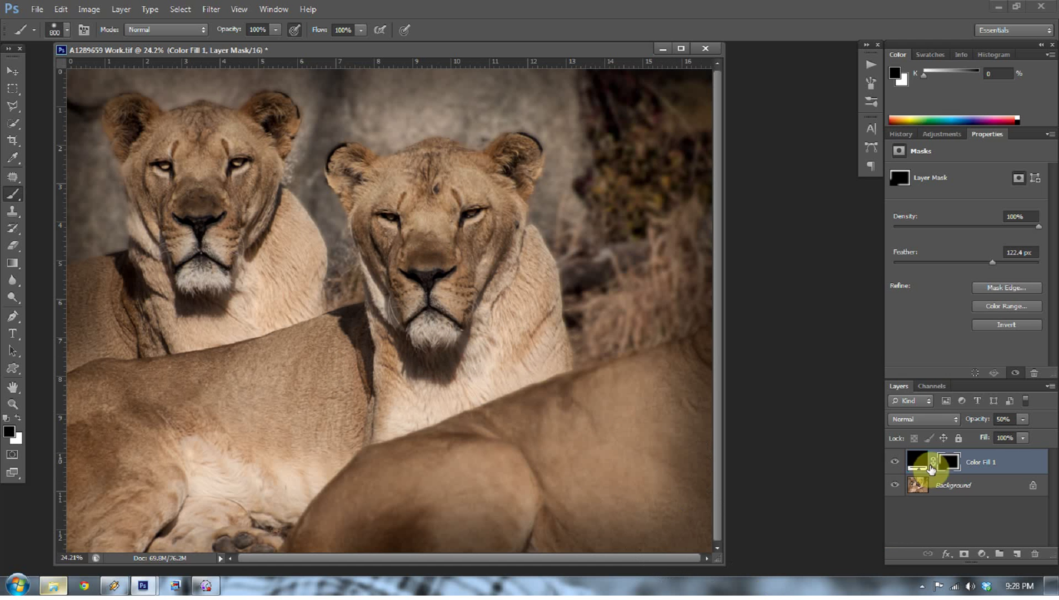
# Step: Toggle Color Fill 1's visibility to compare the vignette with and without it
pyautogui.click(895, 462)
pyautogui.click(896, 463)
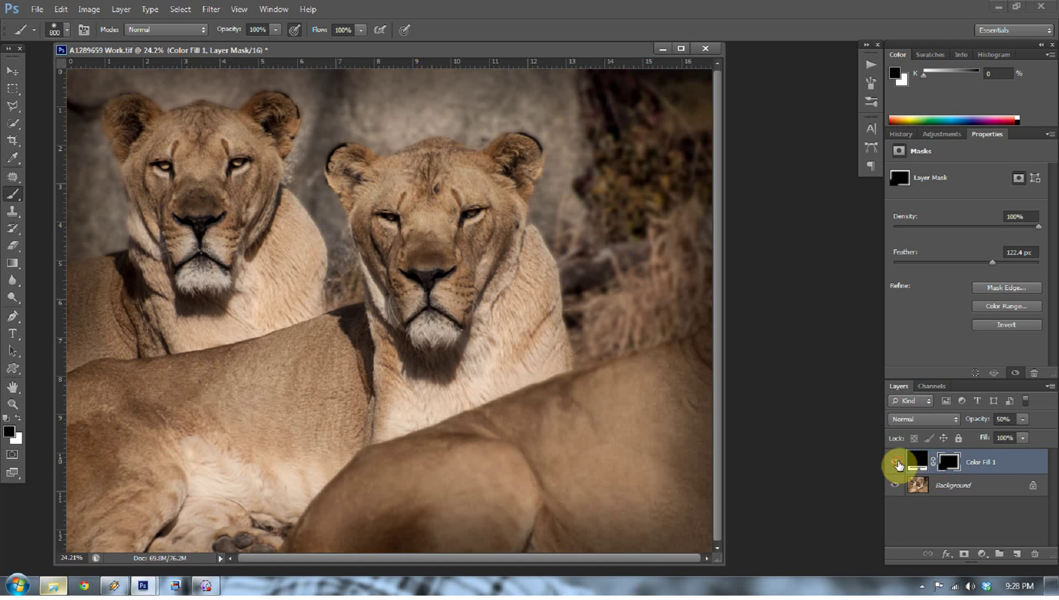
pyautogui.click(918, 461)
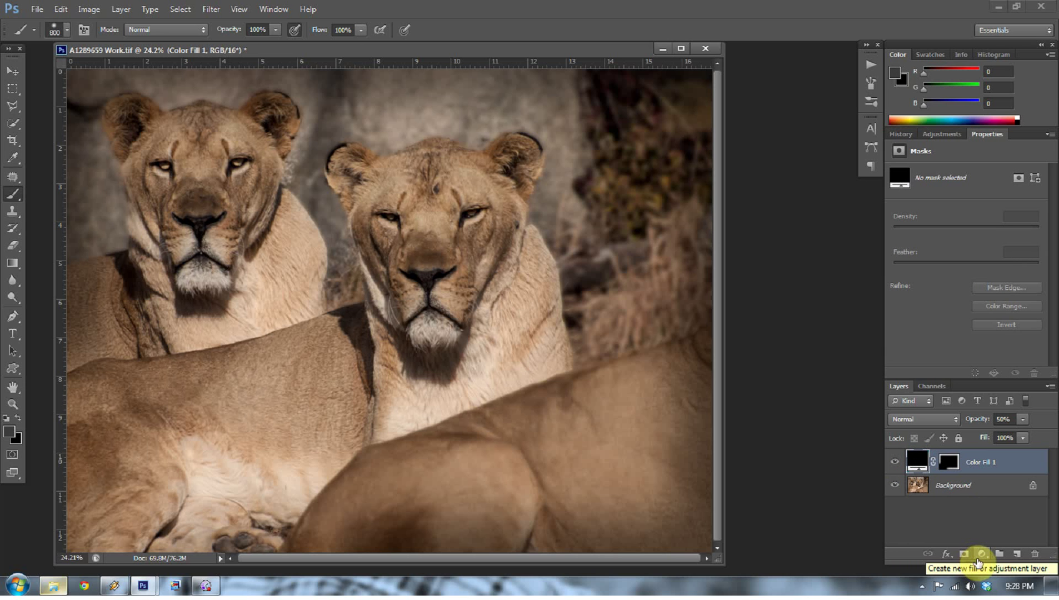
# Step: Add a Solid Color fill layer, Color Fill 2, in dark orange-brown #804500
pyautogui.click(981, 554)
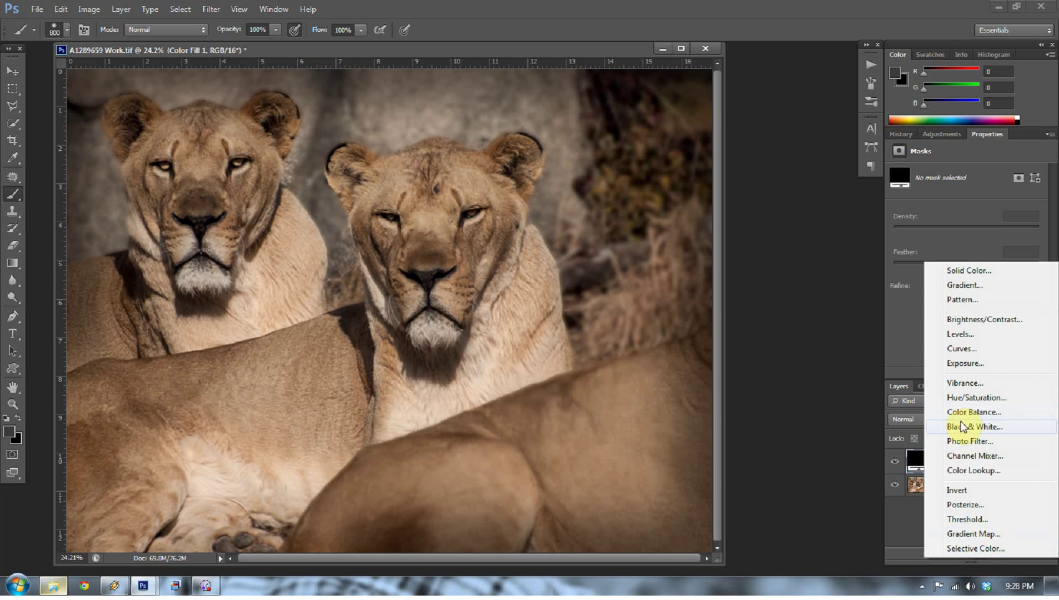
pyautogui.click(953, 271)
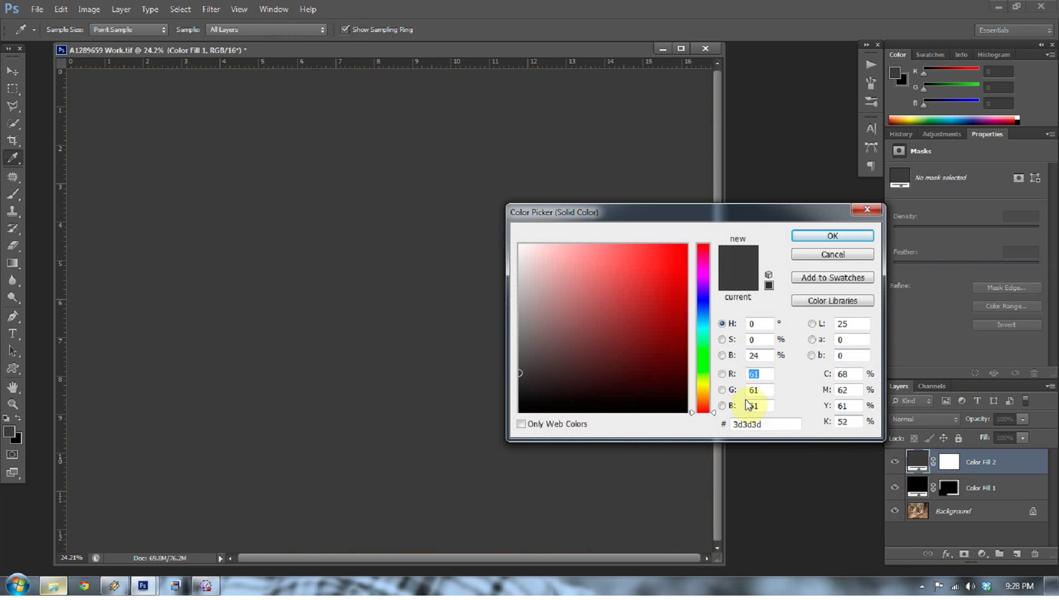
pyautogui.moveTo(662, 305); pyautogui.dragTo(692, 326)
pyautogui.moveTo(704, 401)
pyautogui.mouseDown()
pyautogui.moveTo(708, 385)
pyautogui.moveTo(708, 398)
pyautogui.mouseUp()
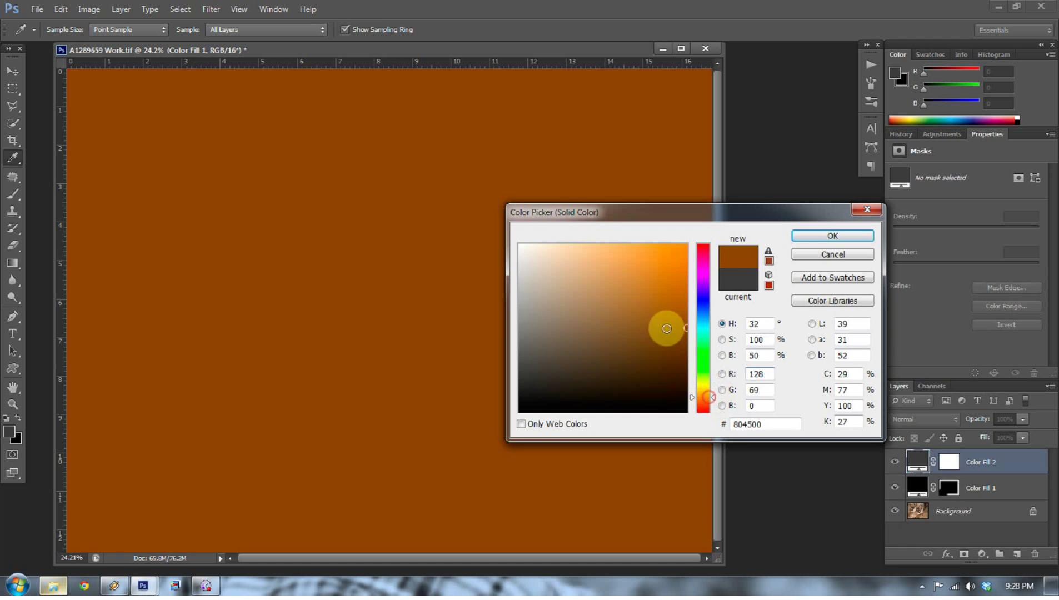
pyautogui.moveTo(666, 329)
pyautogui.mouseDown()
pyautogui.moveTo(671, 319)
pyautogui.moveTo(666, 338)
pyautogui.mouseUp()
pyautogui.click(802, 236)
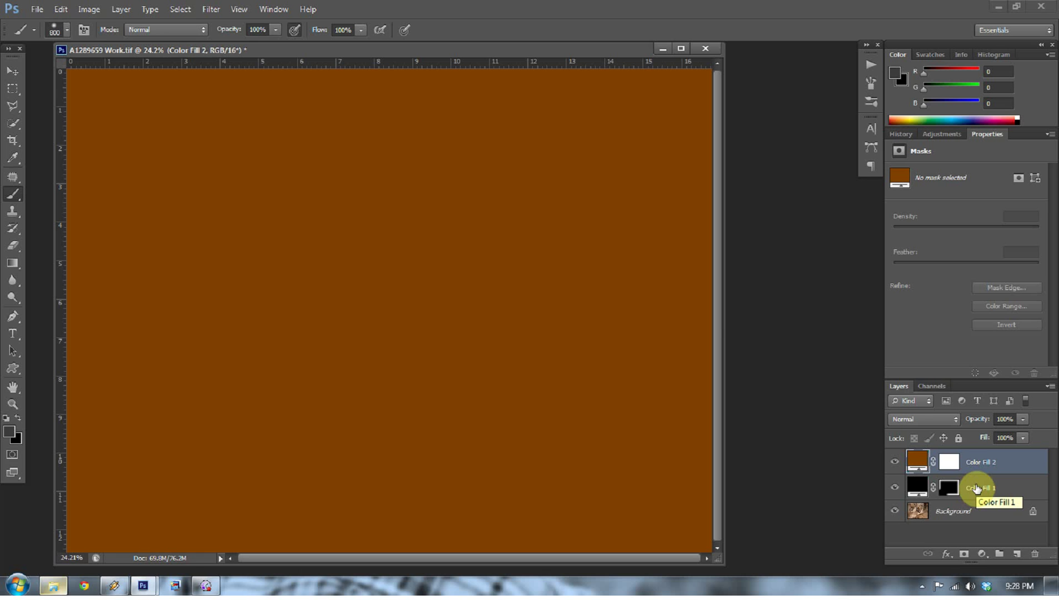
# Step: Clip Color Fill 2 to Color Fill 1 and lower its opacity to 43%
pyautogui.moveTo(976, 488); pyautogui.dragTo(961, 471)
pyautogui.moveTo(961, 471)
pyautogui.mouseDown()
pyautogui.moveTo(985, 487)
pyautogui.moveTo(969, 465)
pyautogui.mouseUp()
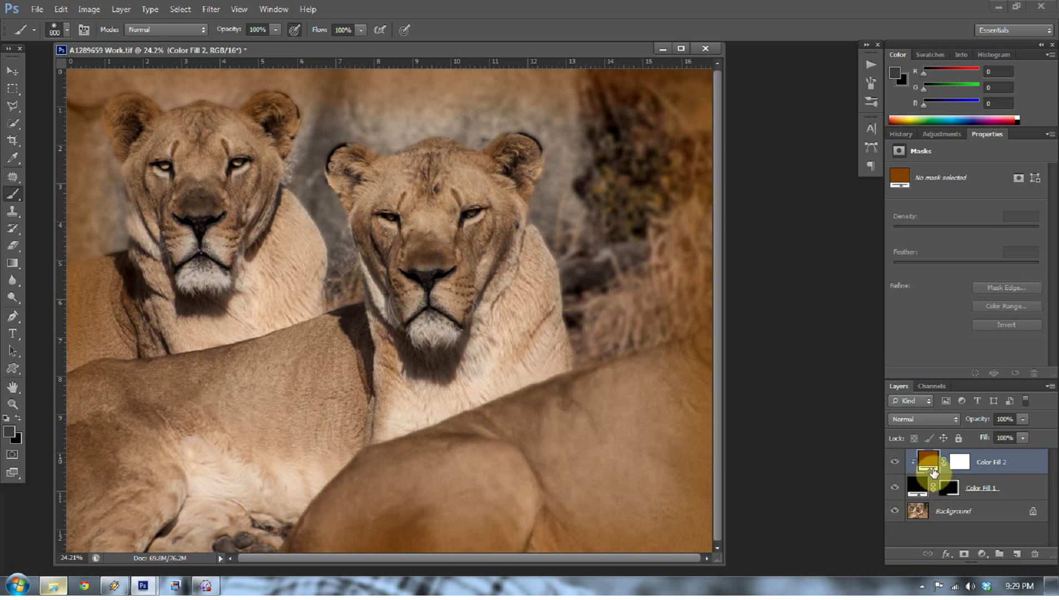
pyautogui.click(1023, 419)
pyautogui.moveTo(995, 435); pyautogui.dragTo(994, 435)
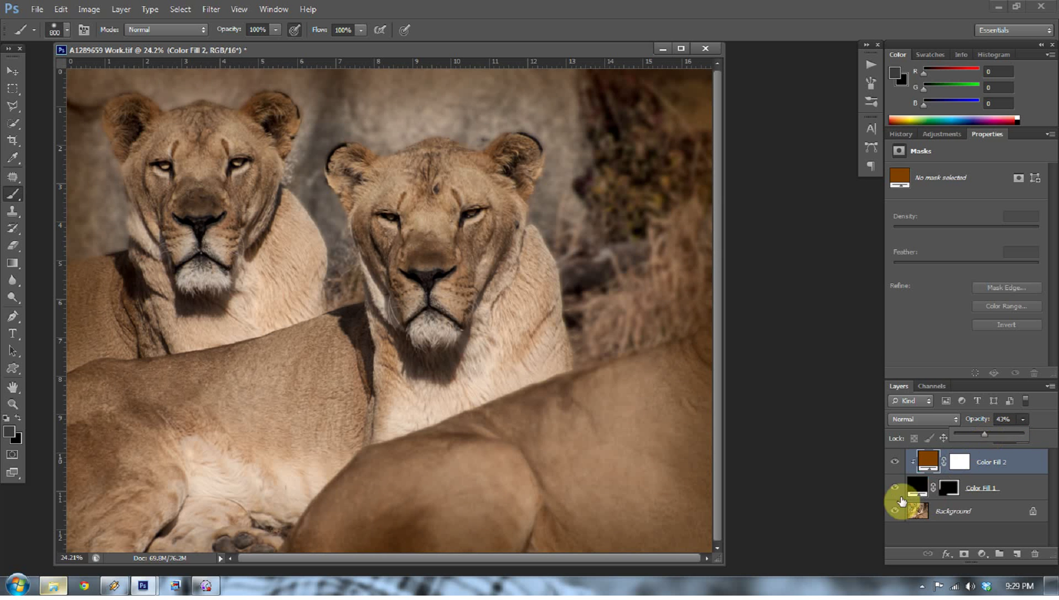
# Step: Toggle Color Fill 2's visibility to compare the warmed vignette edges
pyautogui.click(854, 468)
pyautogui.click(895, 462)
pyautogui.click(896, 462)
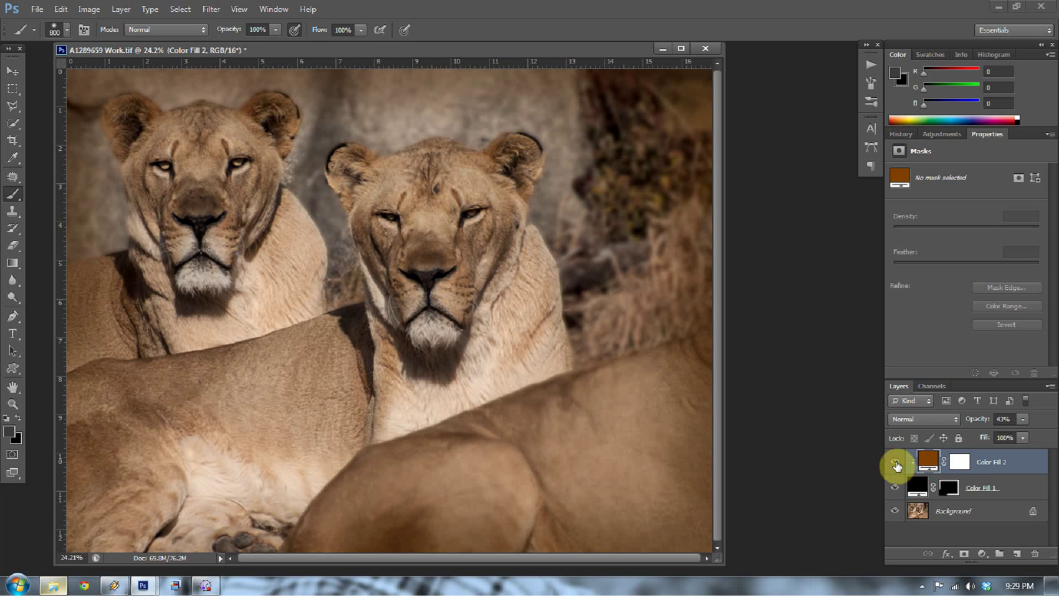